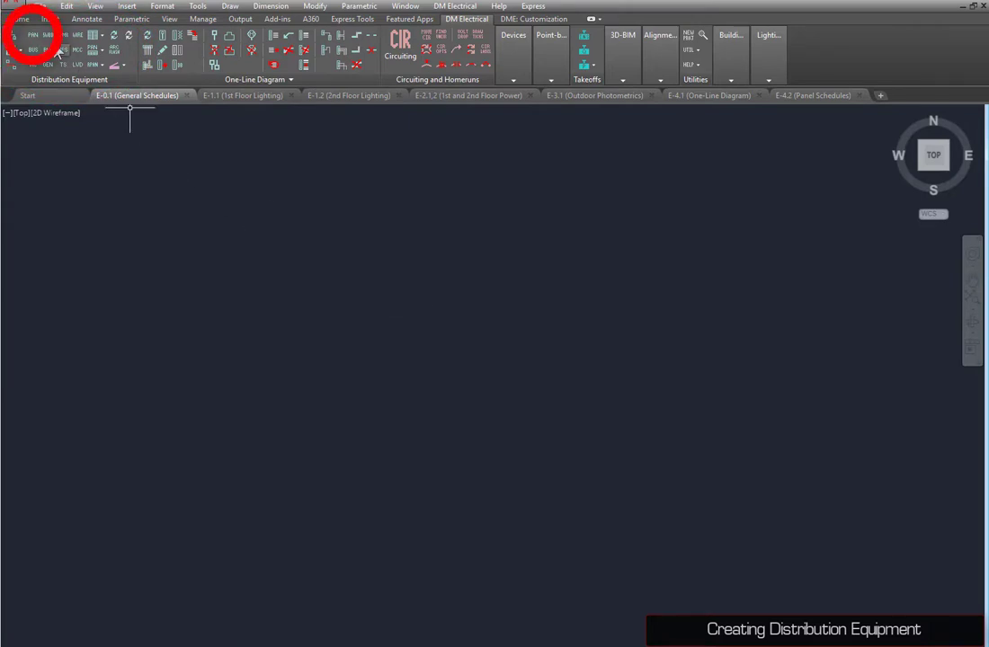
# - Create a new panel H1 with 480Y/277V 3P 4W, 225 A bus and breaker main, and save it
pyautogui.click(33, 35)
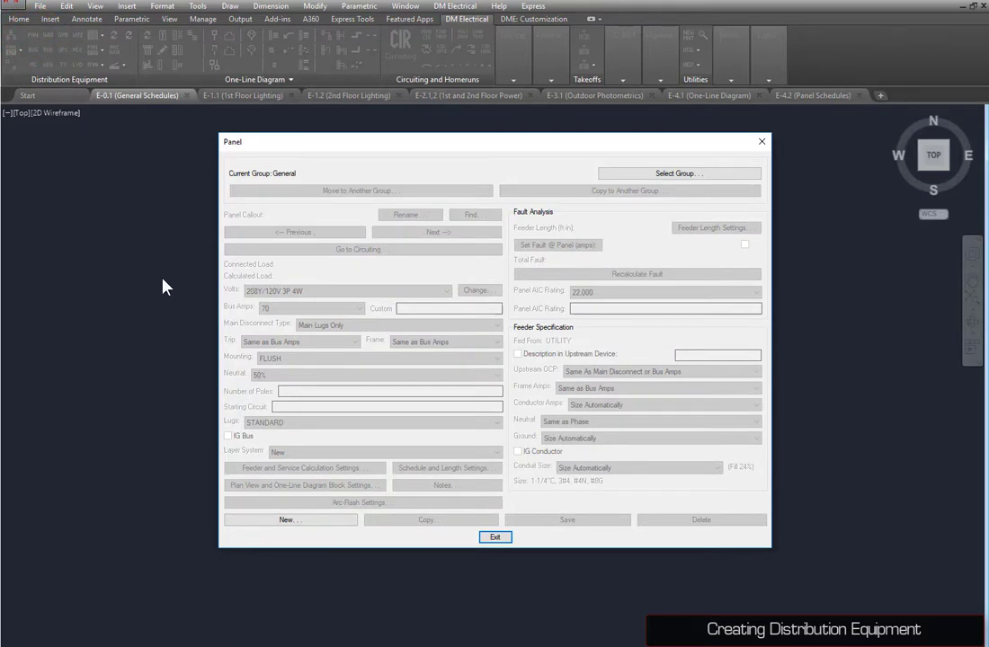
pyautogui.click(282, 521)
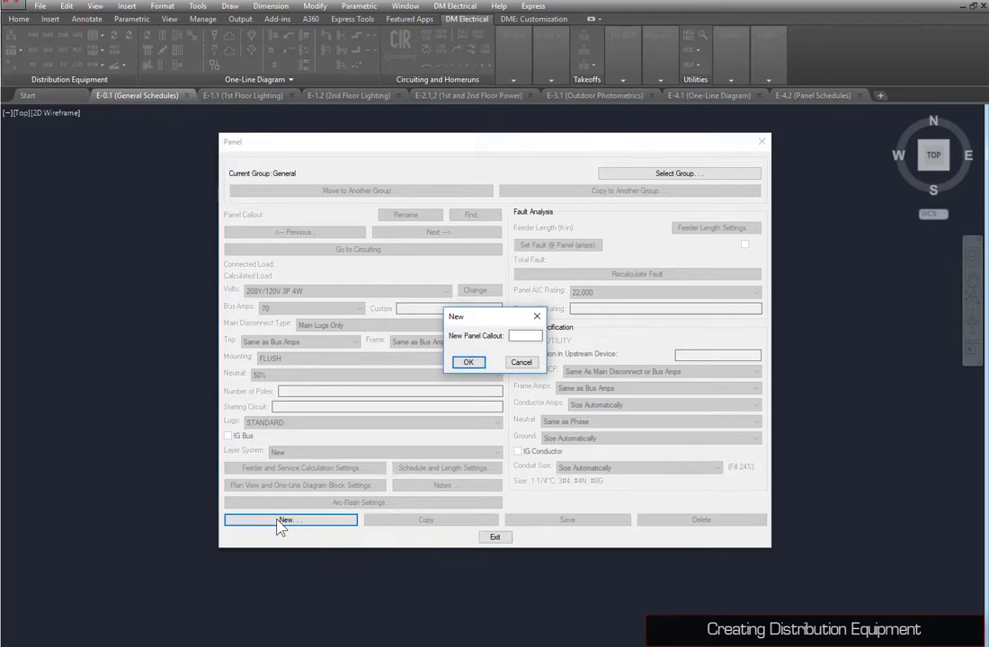
pyautogui.write('H1')
pyautogui.click(467, 362)
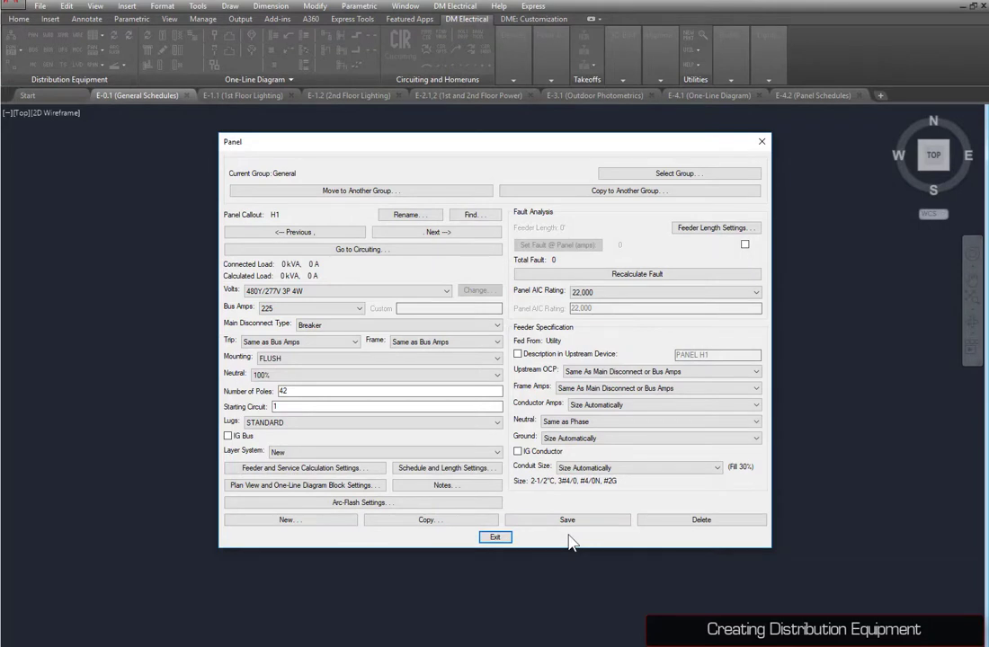
pyautogui.click(568, 524)
# - Save panel L1's 208Y/120V, 100 A bus settings and copy it as new panel L2
pyautogui.click(556, 522)
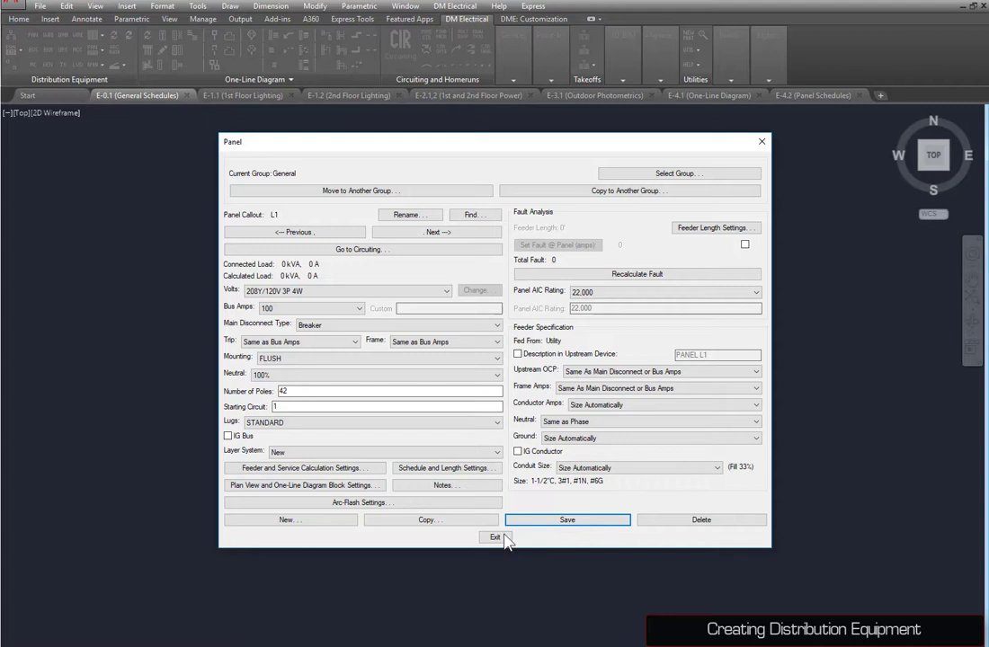
pyautogui.click(430, 521)
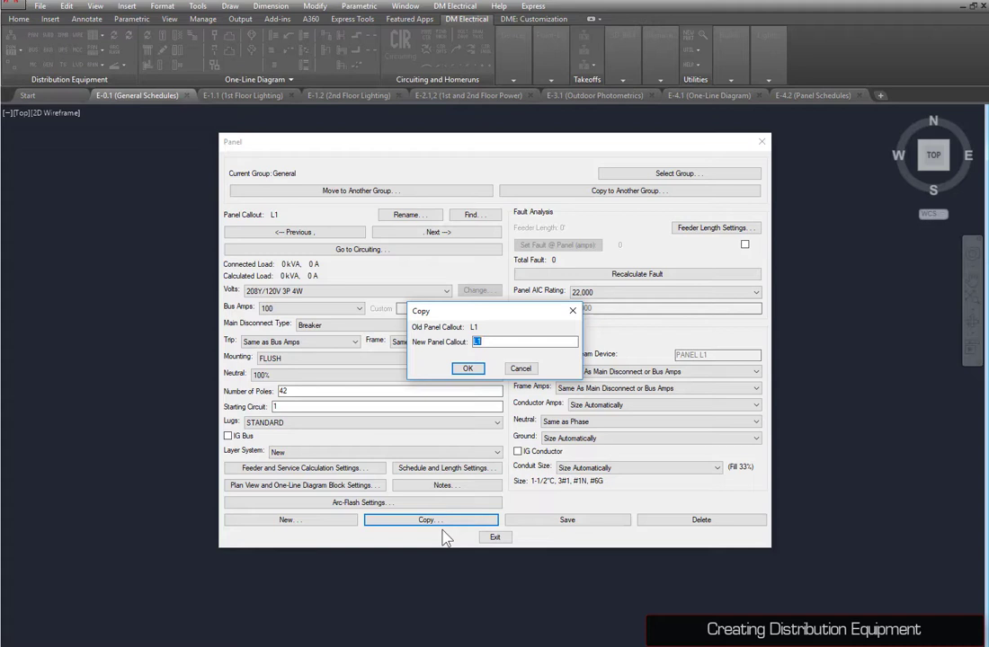
pyautogui.write('L2')
pyautogui.press('Return')
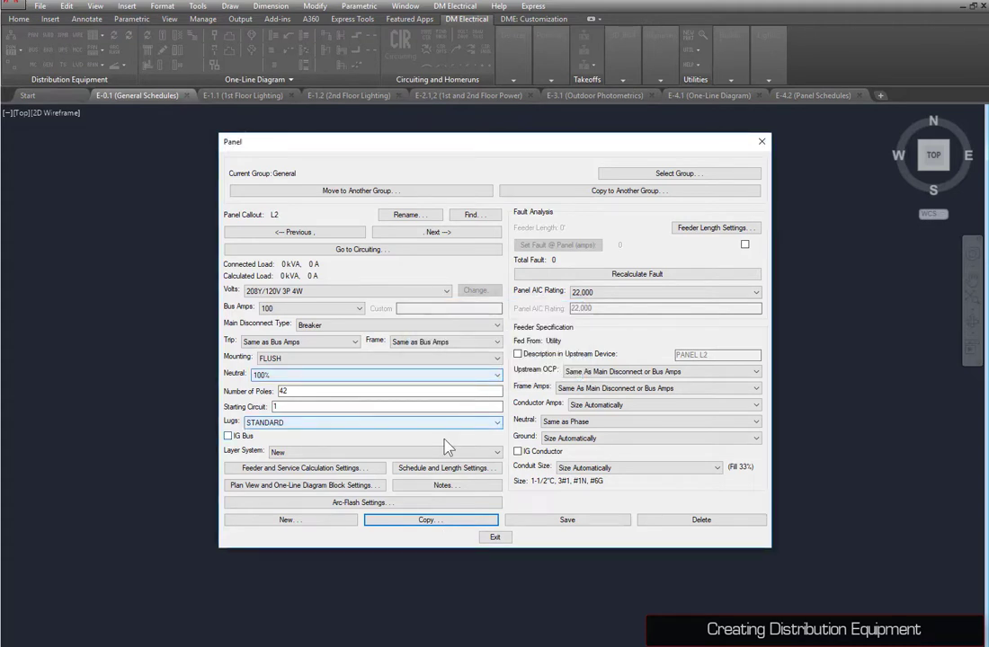
# - Define transformer T1 (100 kVA) and utility-fed UTIL (200 kVA, 480Y/277V secondary), then save
pyautogui.click(498, 539)
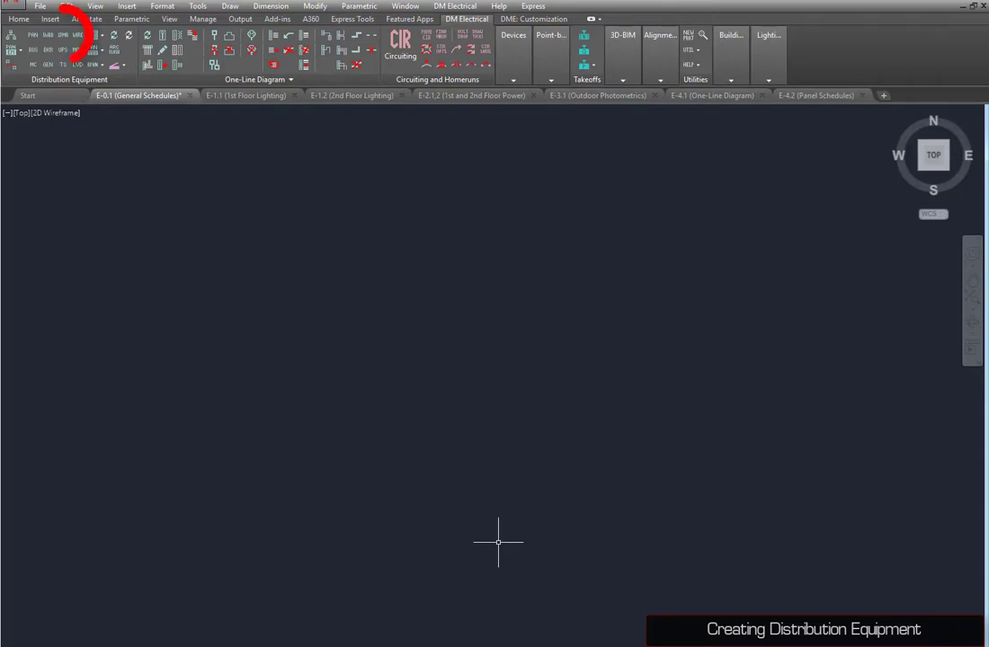
pyautogui.click(52, 50)
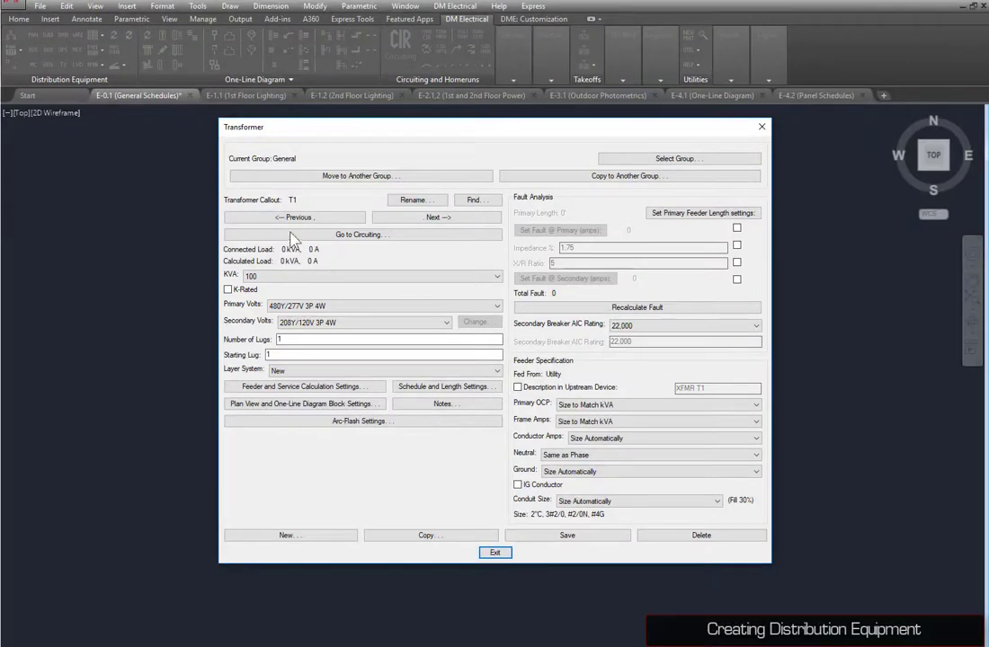
pyautogui.click(436, 216)
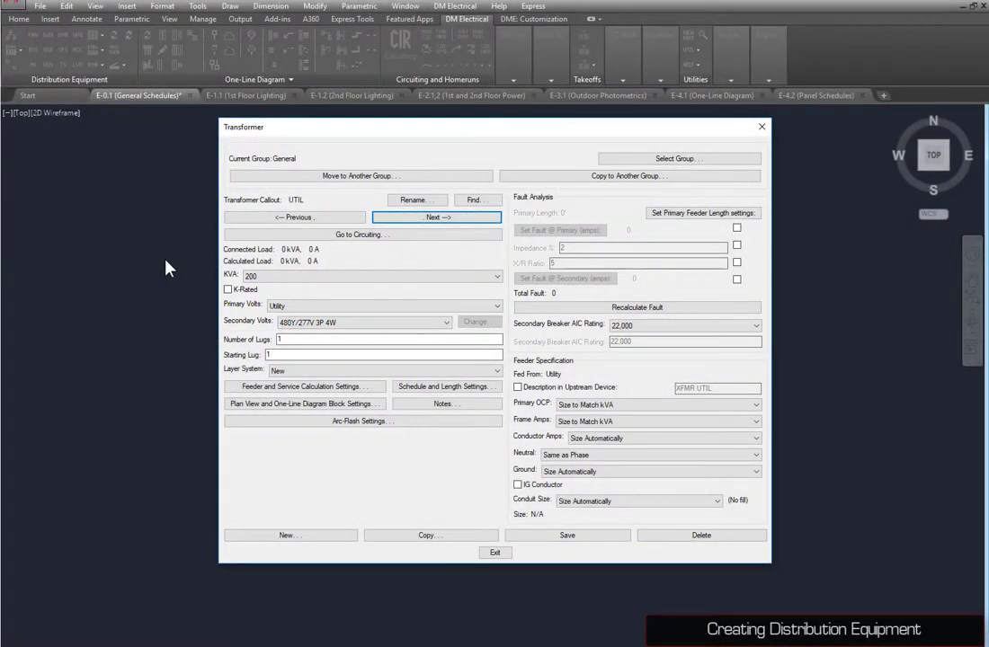
pyautogui.click(524, 536)
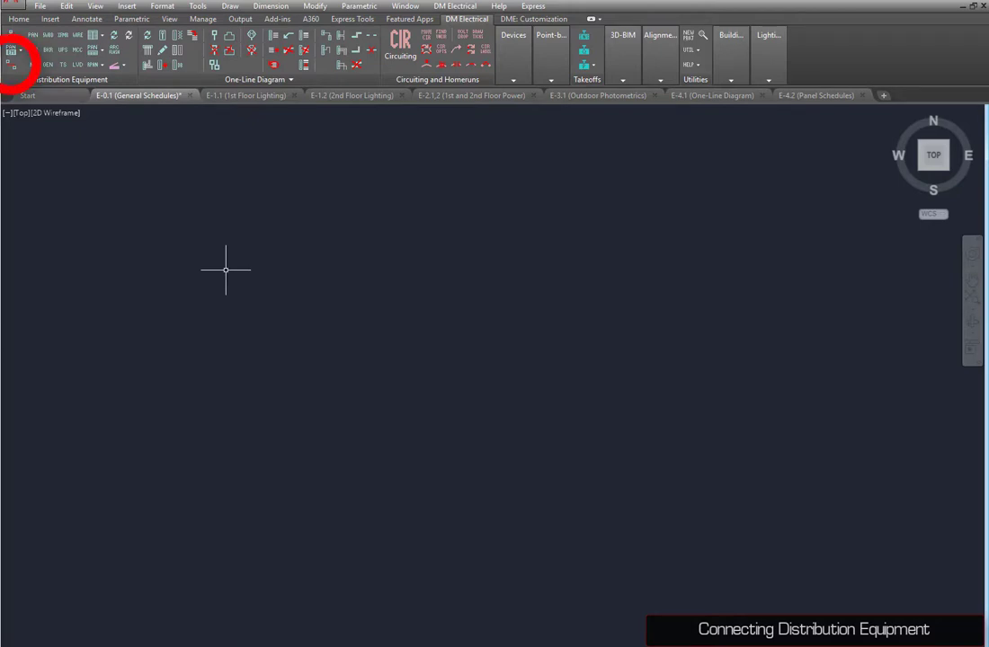
# - Connect panel H1 to transformer UTIL through tap 1 in Distribution Equipment Connections
pyautogui.click(7, 54)
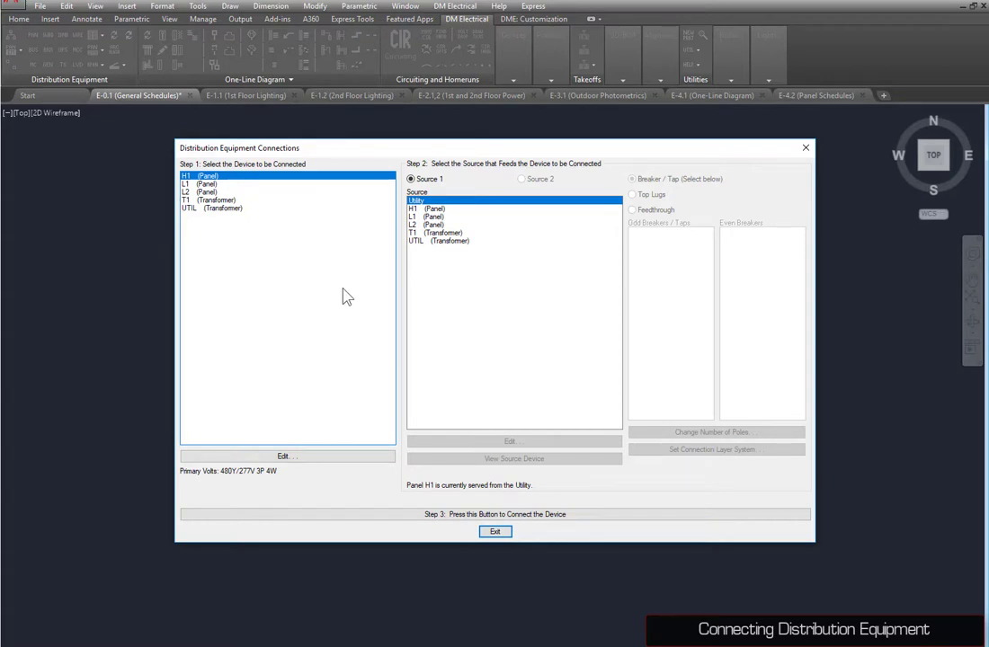
pyautogui.click(454, 241)
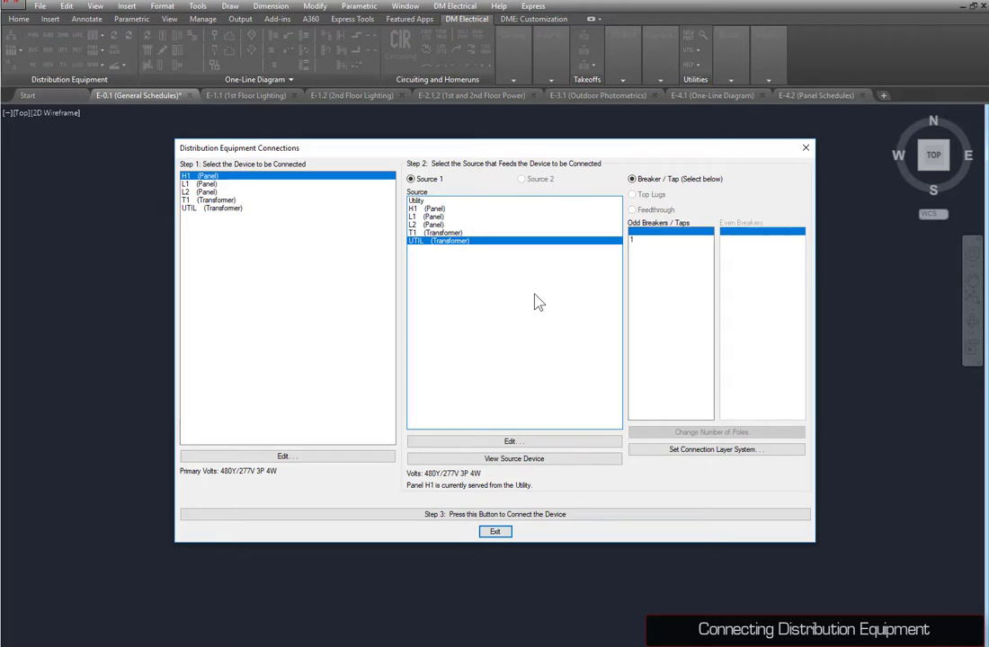
pyautogui.click(650, 241)
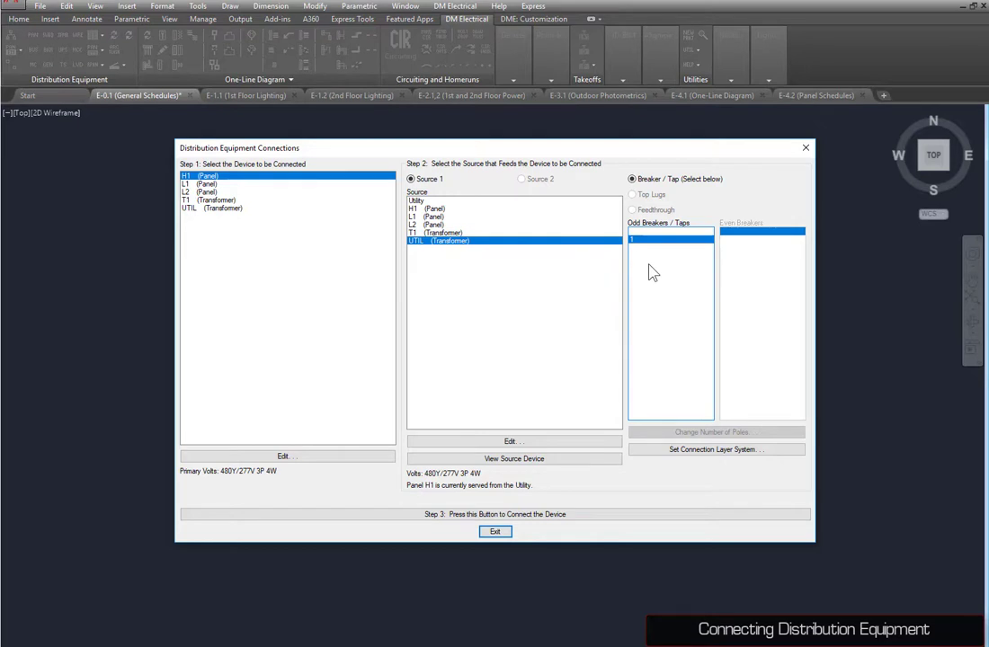
pyautogui.click(517, 514)
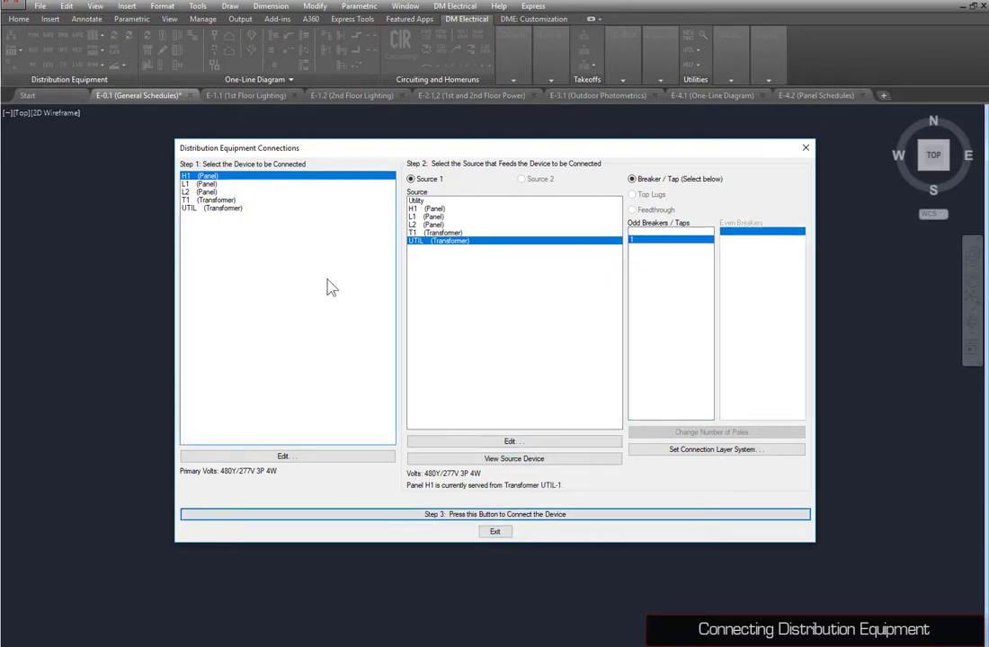
pyautogui.click(215, 184)
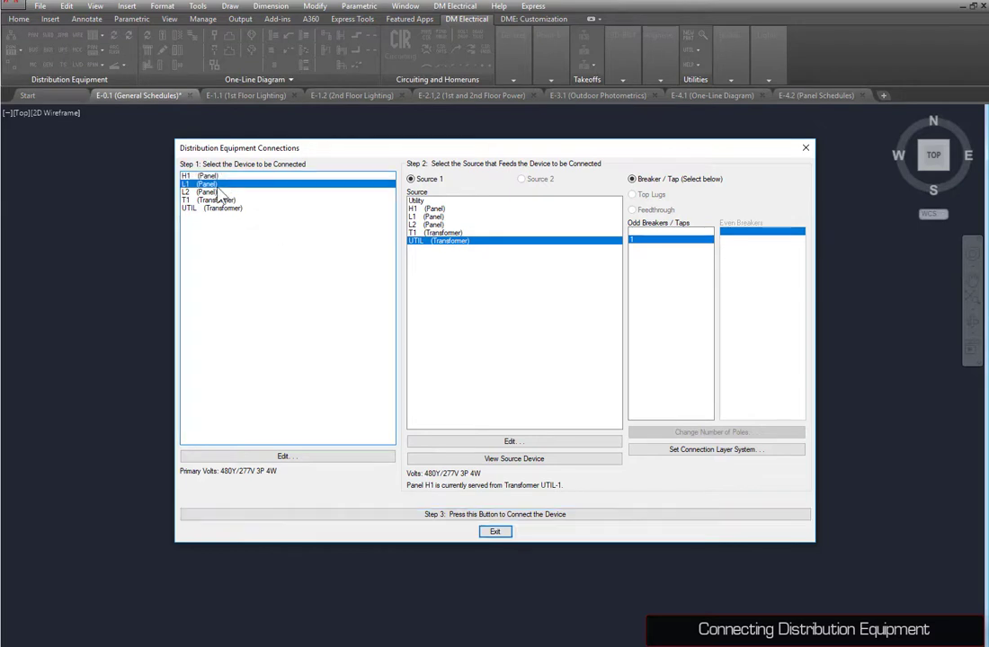
# - Connect panel L1 to transformer T1 as its source
pyautogui.click(441, 233)
pyautogui.click(485, 517)
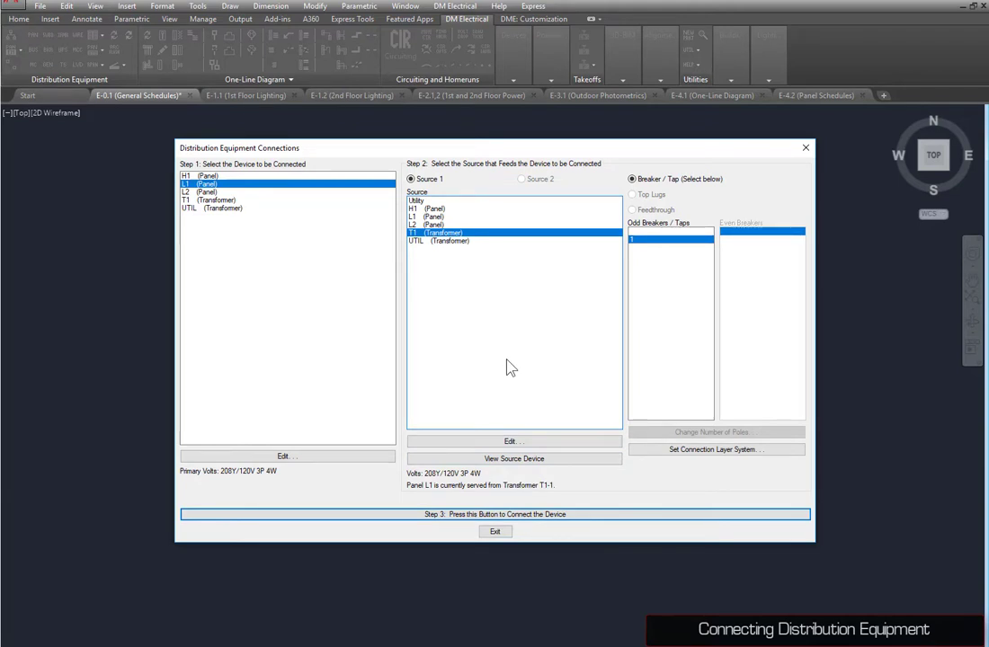
pyautogui.click(216, 200)
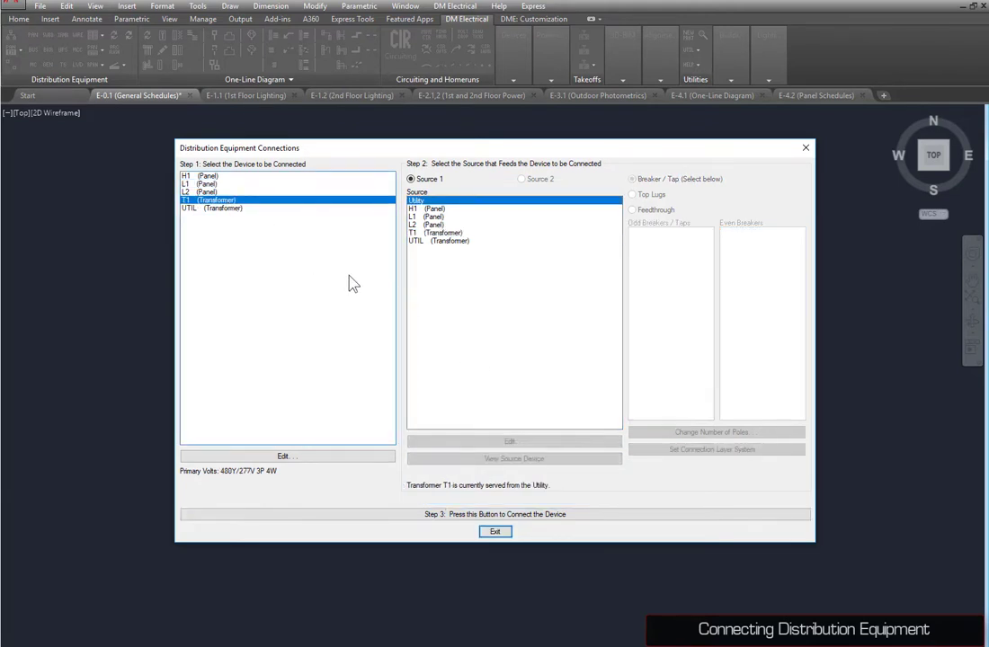
# - Feed transformer T1 from panel H1 through three-pole breaker H1-1,3,5
pyautogui.click(427, 209)
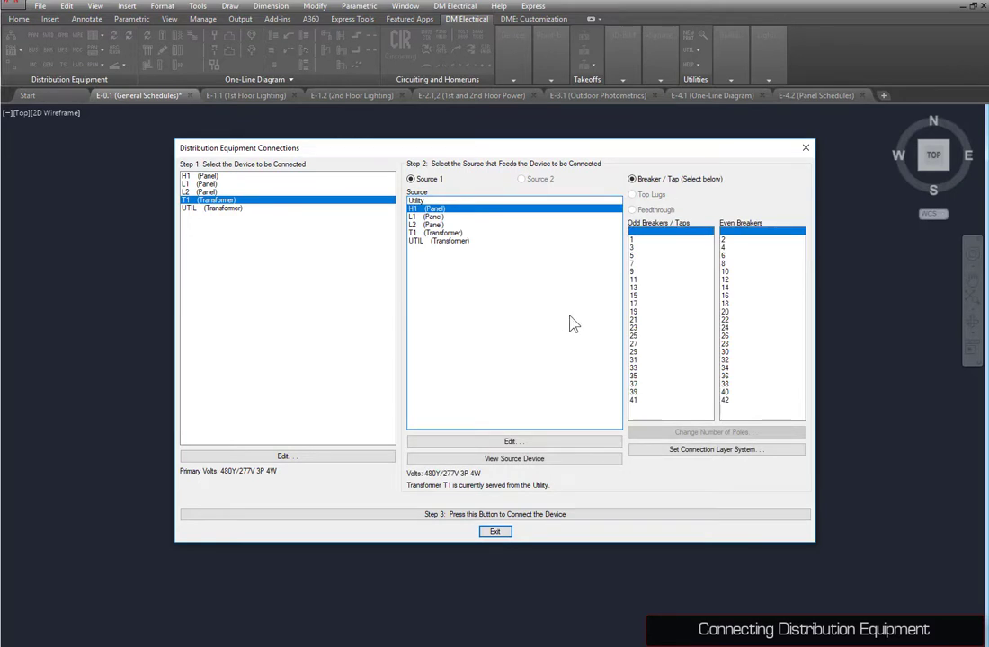
pyautogui.click(643, 239)
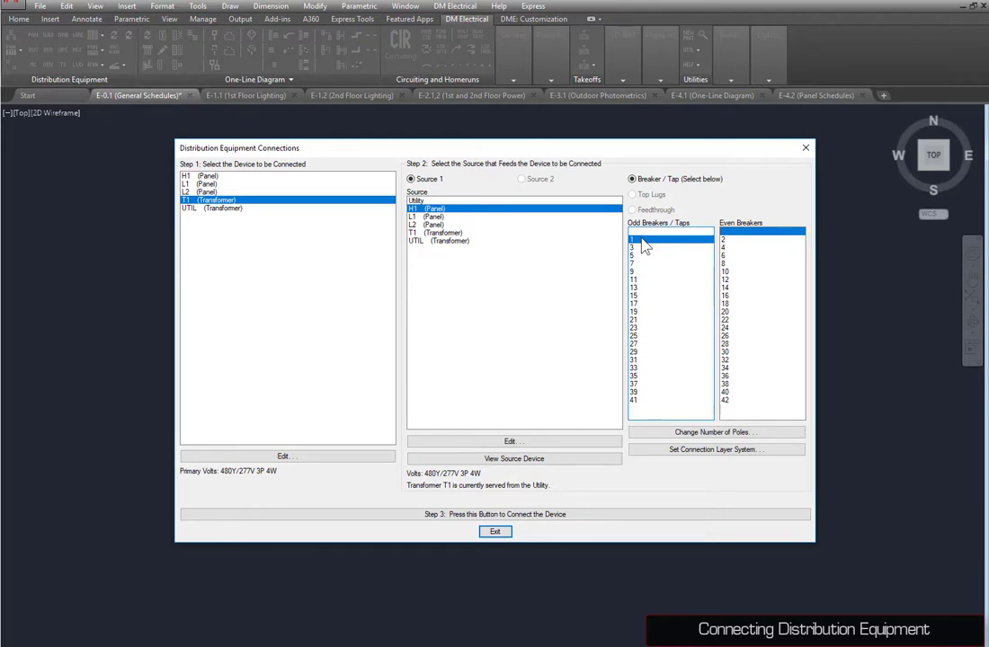
pyautogui.click(679, 434)
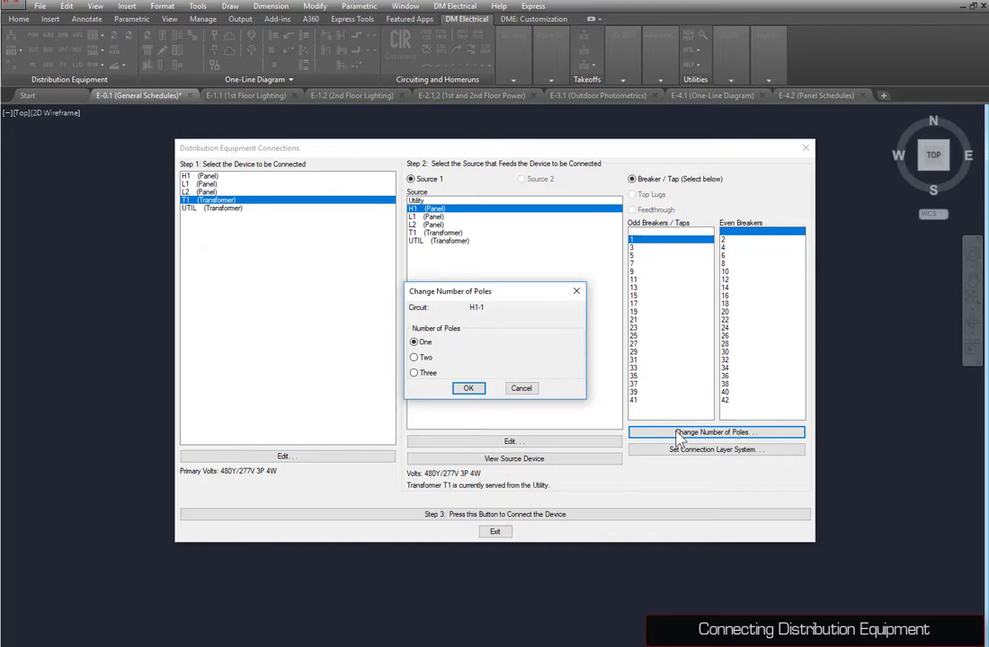
pyautogui.click(432, 378)
pyautogui.click(469, 389)
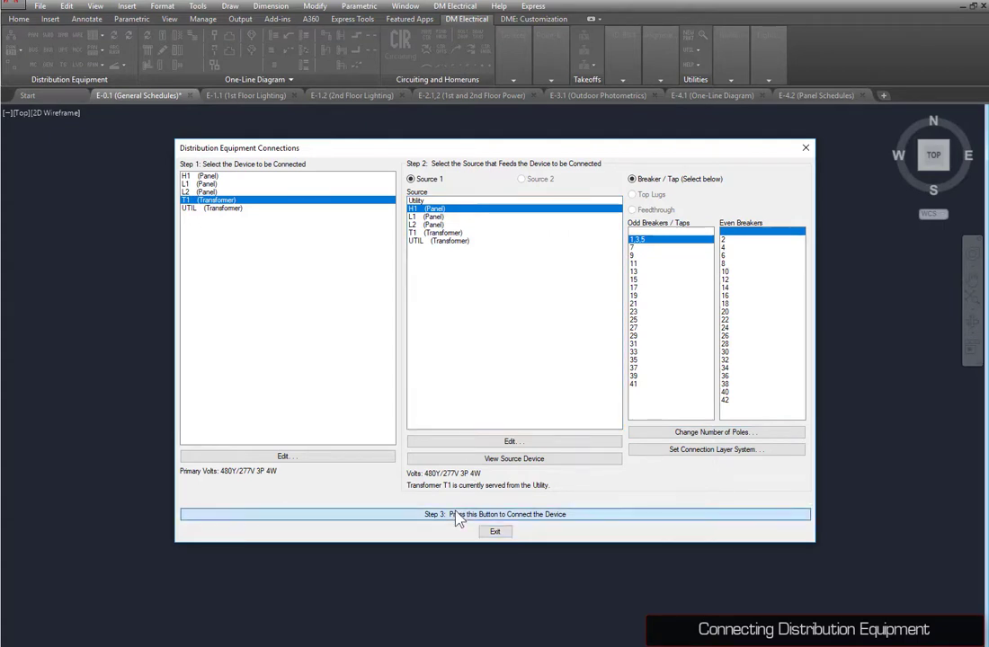
pyautogui.click(482, 514)
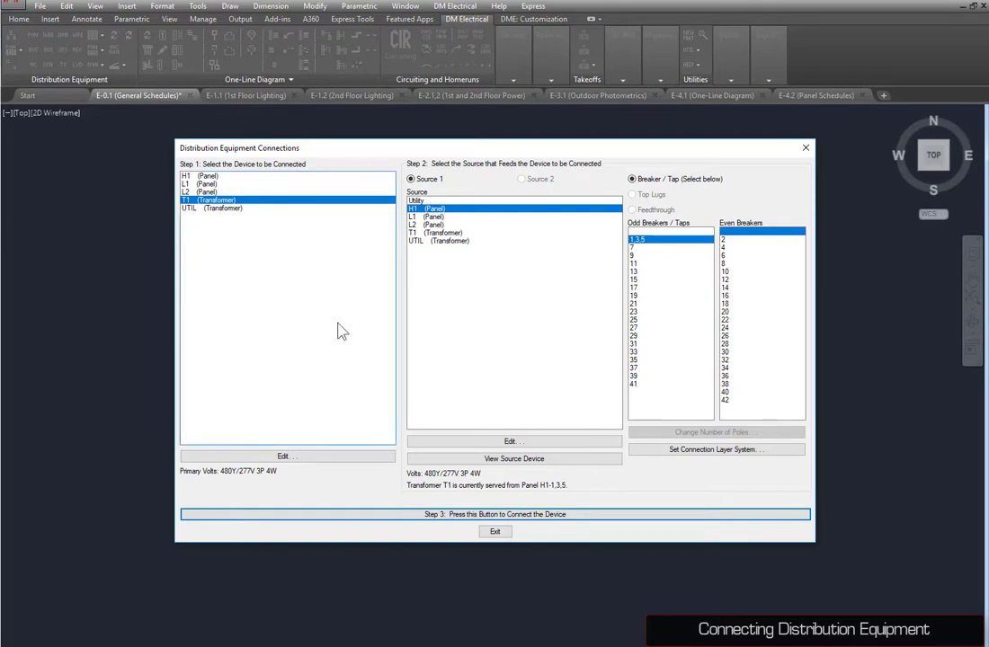
pyautogui.click(214, 192)
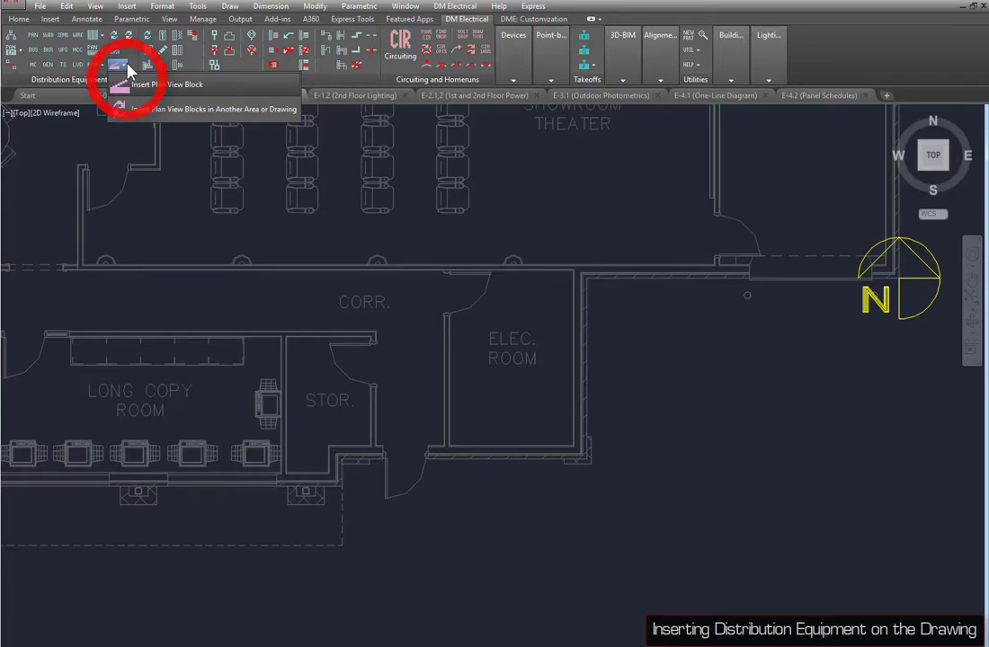
# - Place H1 as an 8" x 42" Panel plan block against the ELEC. ROOM wall
pyautogui.click(144, 84)
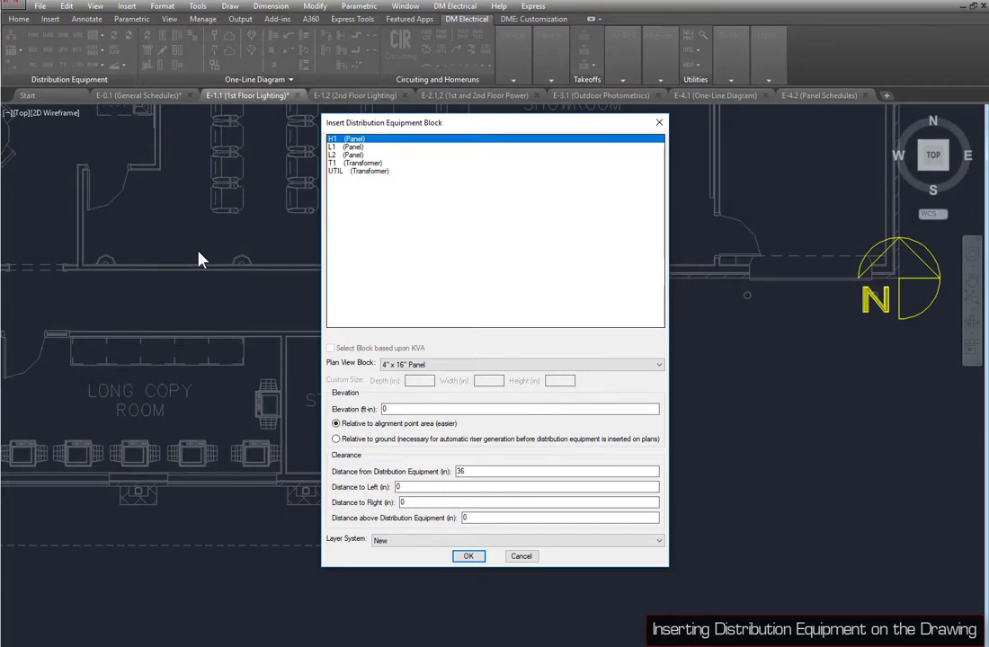
pyautogui.click(420, 365)
pyautogui.click(420, 402)
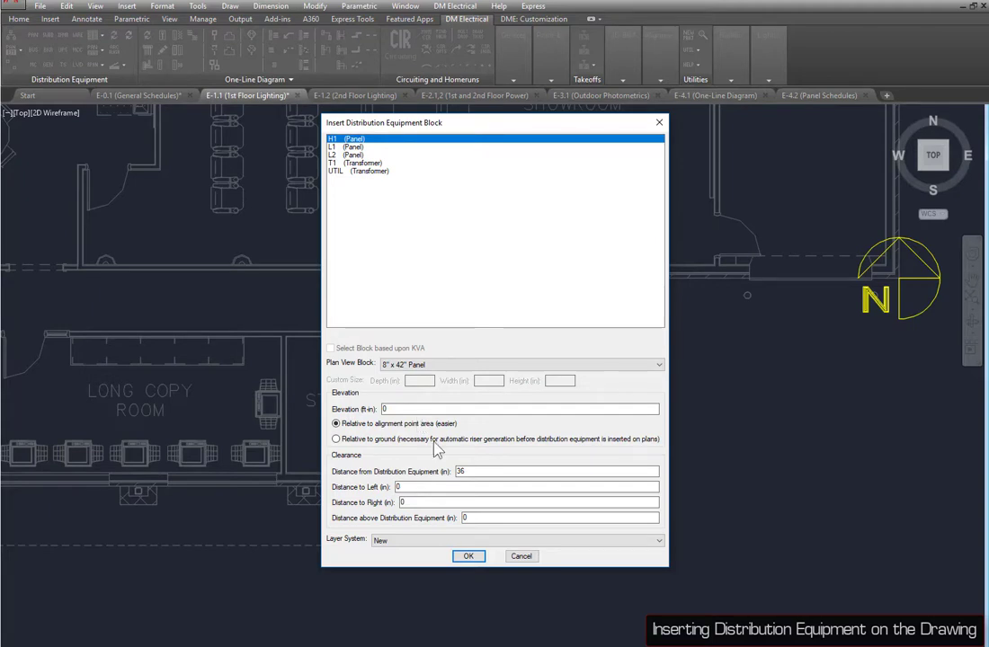
pyautogui.click(467, 556)
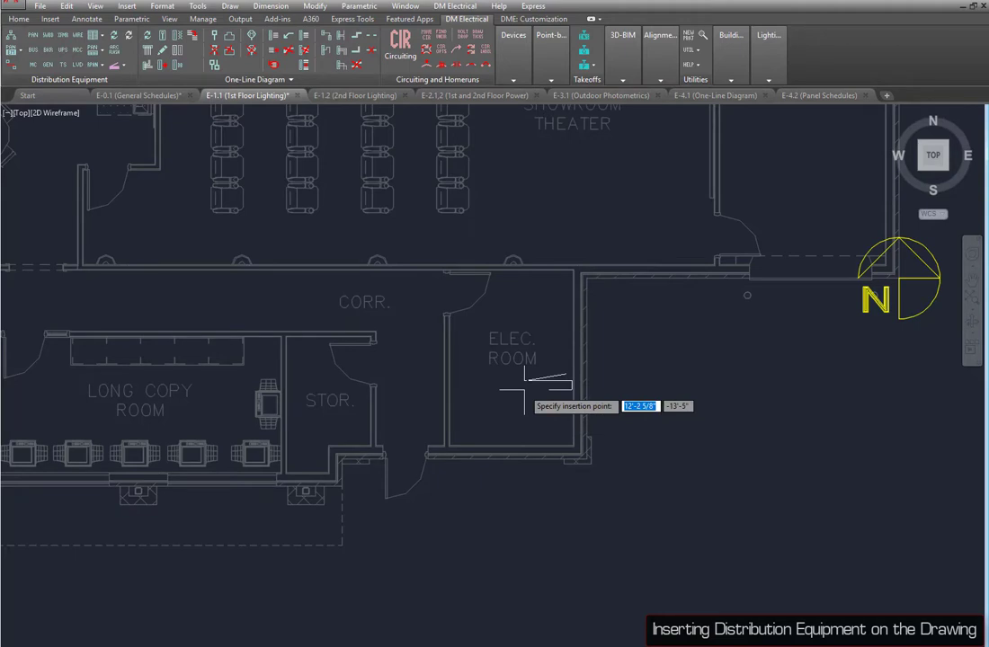
pyautogui.click(572, 315)
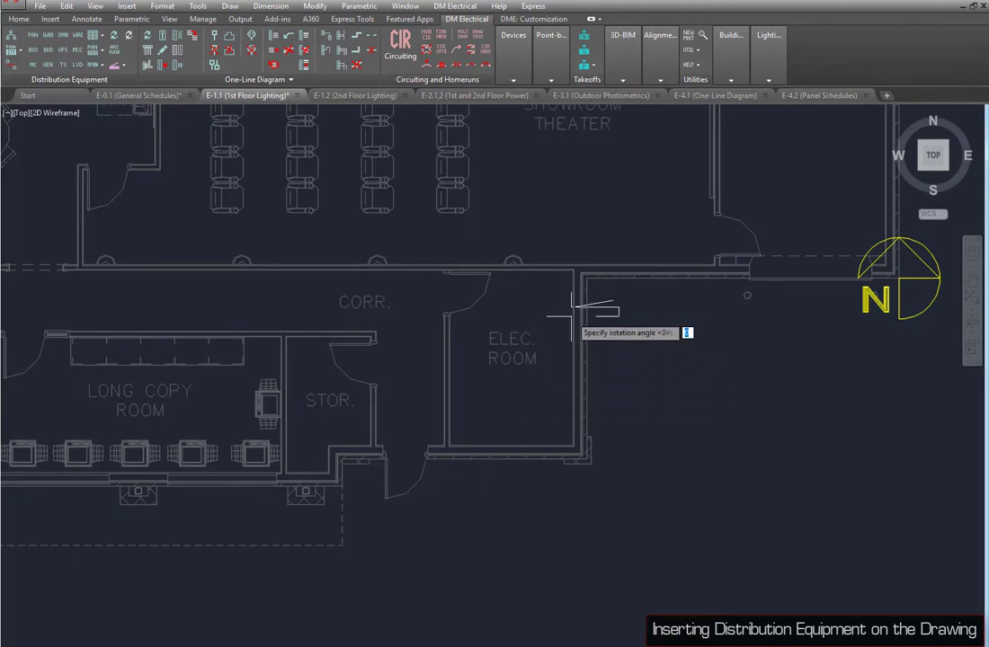
pyautogui.click(571, 242)
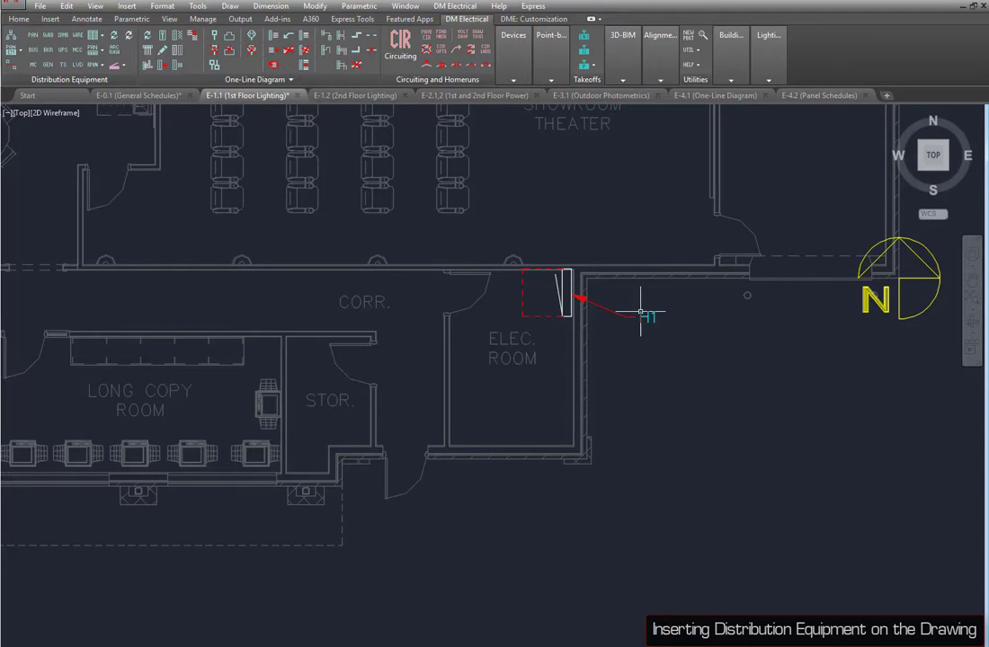
# - Choose transformer T1 for insertion as a distribution equipment plan view block
pyautogui.click(99, 65)
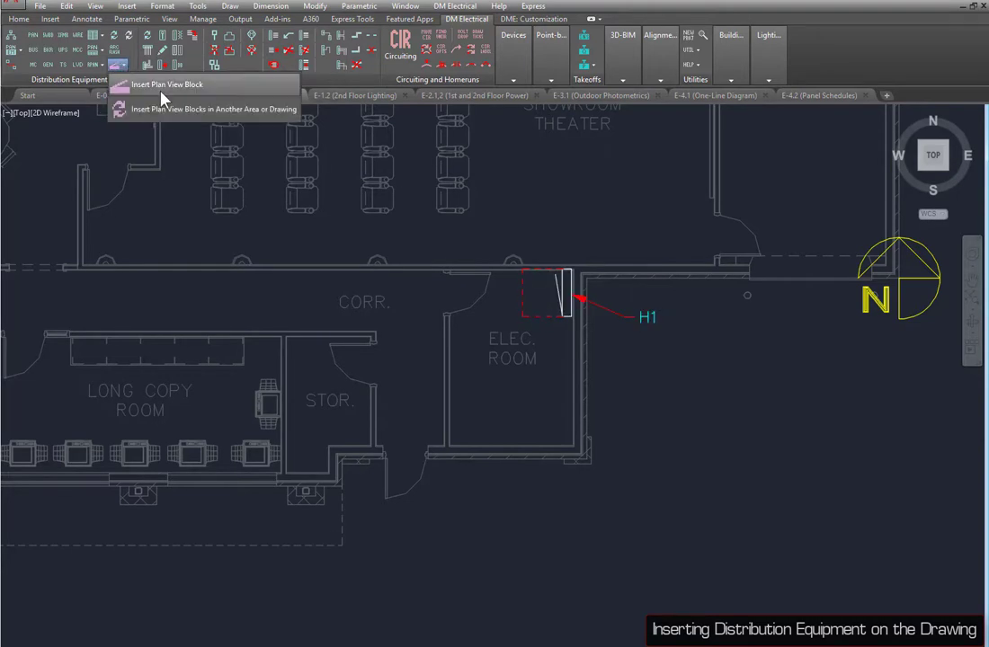
pyautogui.click(165, 101)
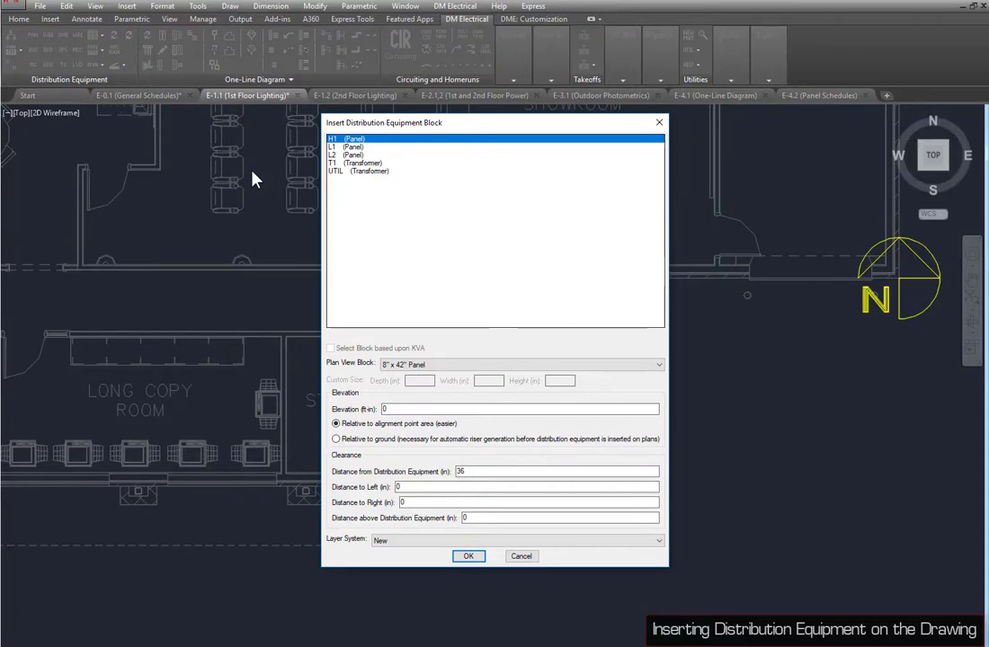
pyautogui.click(357, 163)
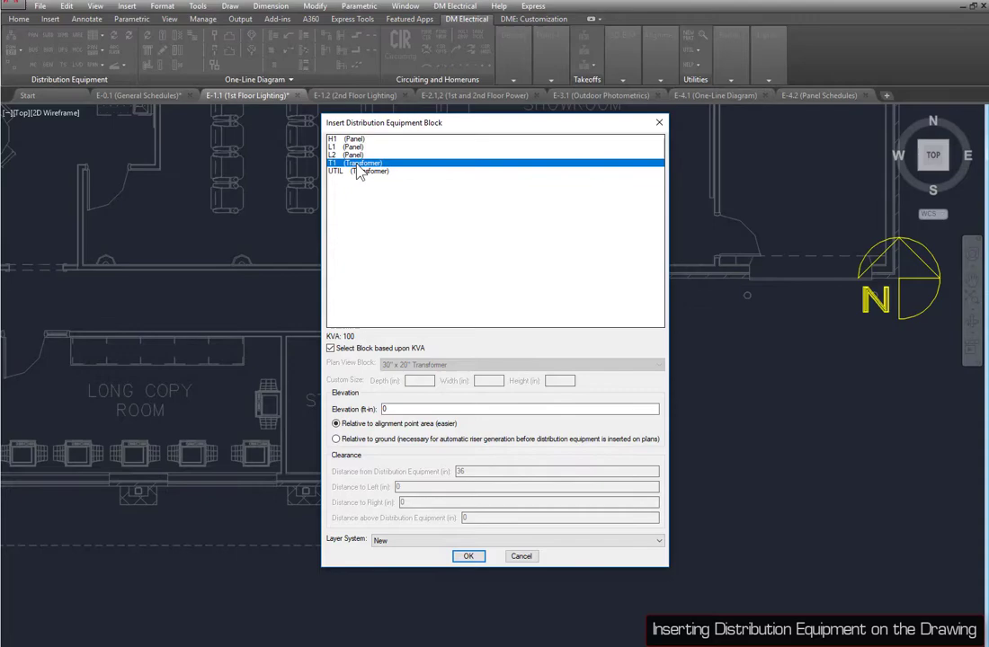
pyautogui.click(468, 556)
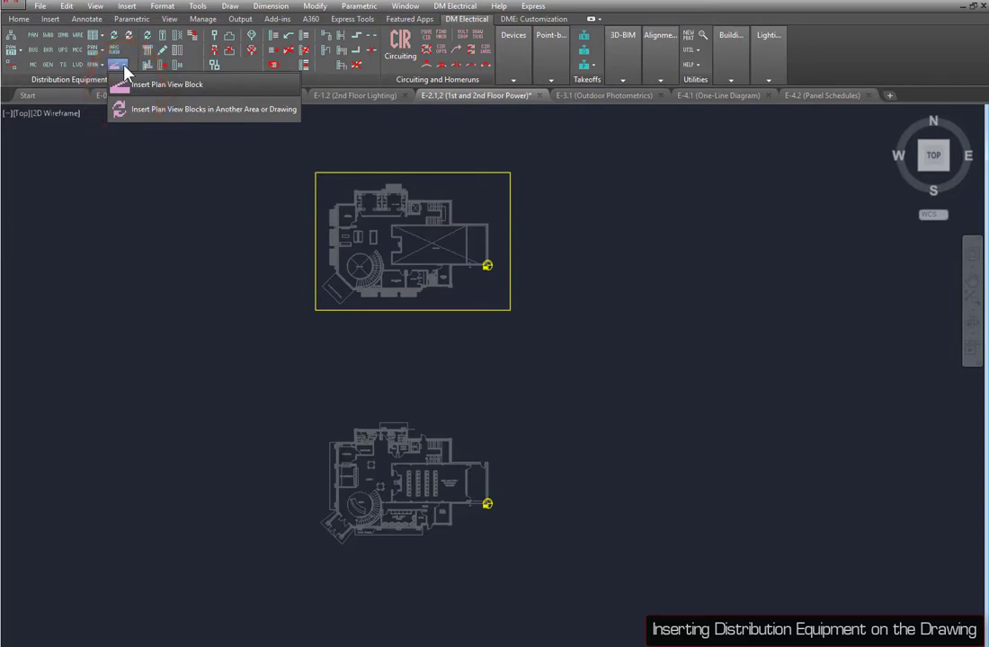
# - Copy H1, L1, L2 and T1 into the lower floor plan at a picked alignment point
pyautogui.click(176, 109)
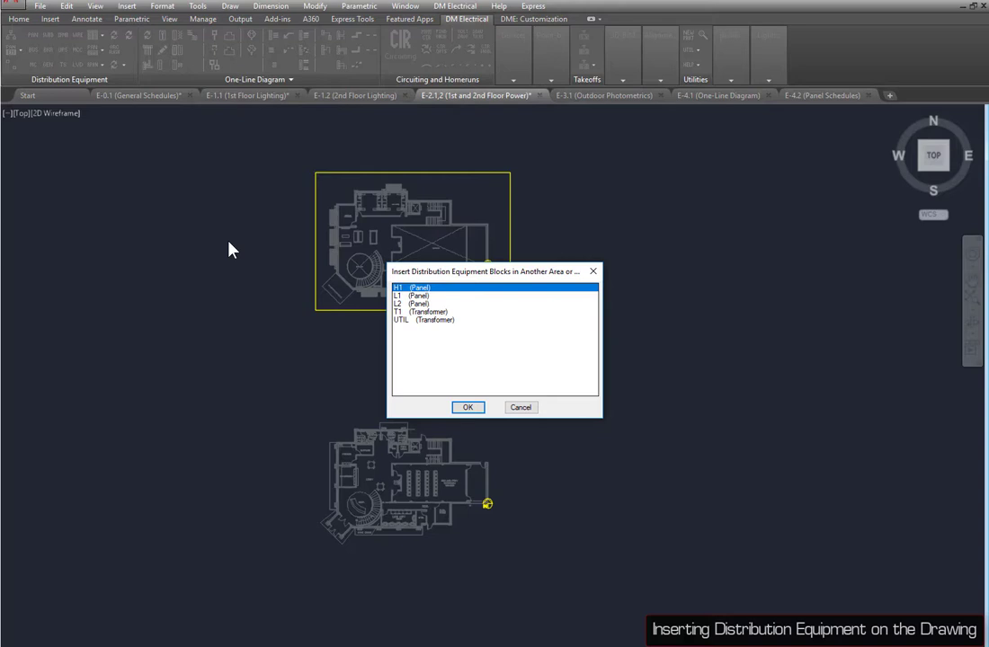
pyautogui.keyDown('shift'); pyautogui.click(428, 313); pyautogui.keyUp('shift')
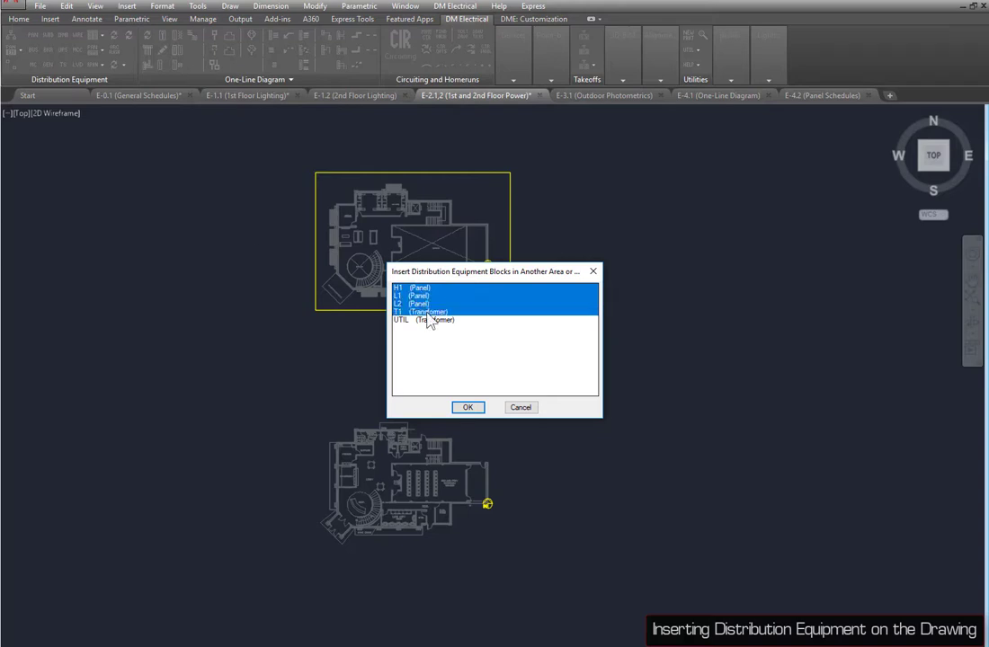
pyautogui.click(467, 410)
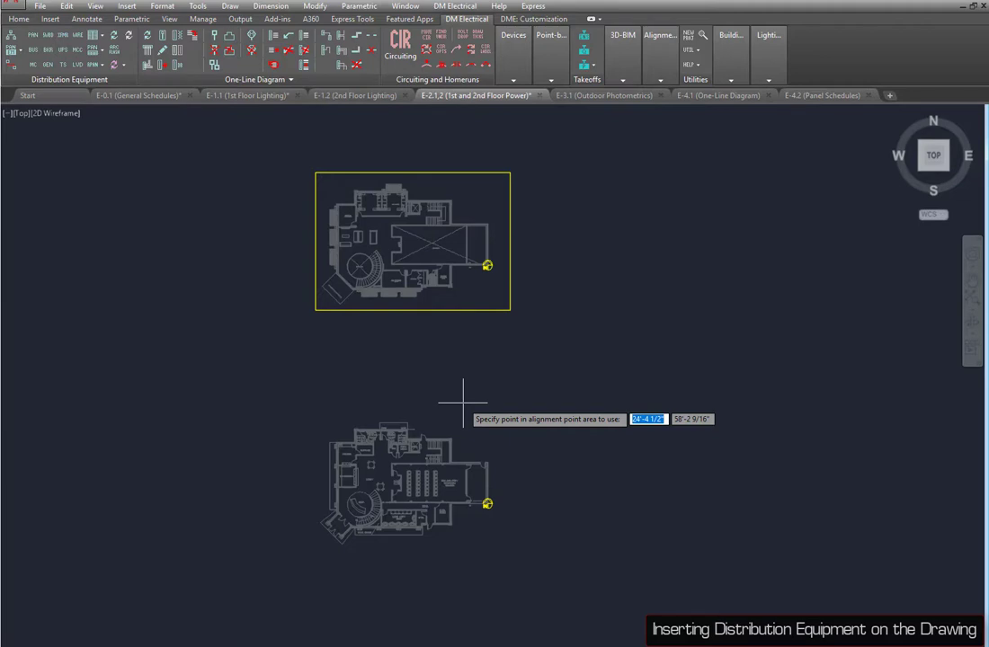
pyautogui.click(463, 403)
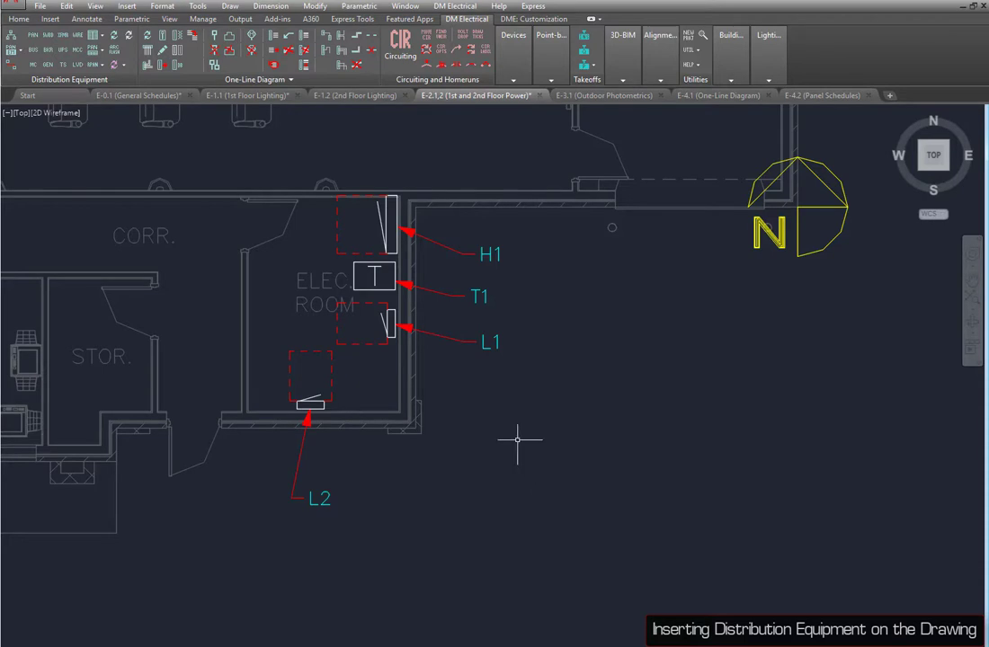
# - Switch to the E-4.2 Panel Schedules drawing
pyautogui.click(241, 95)
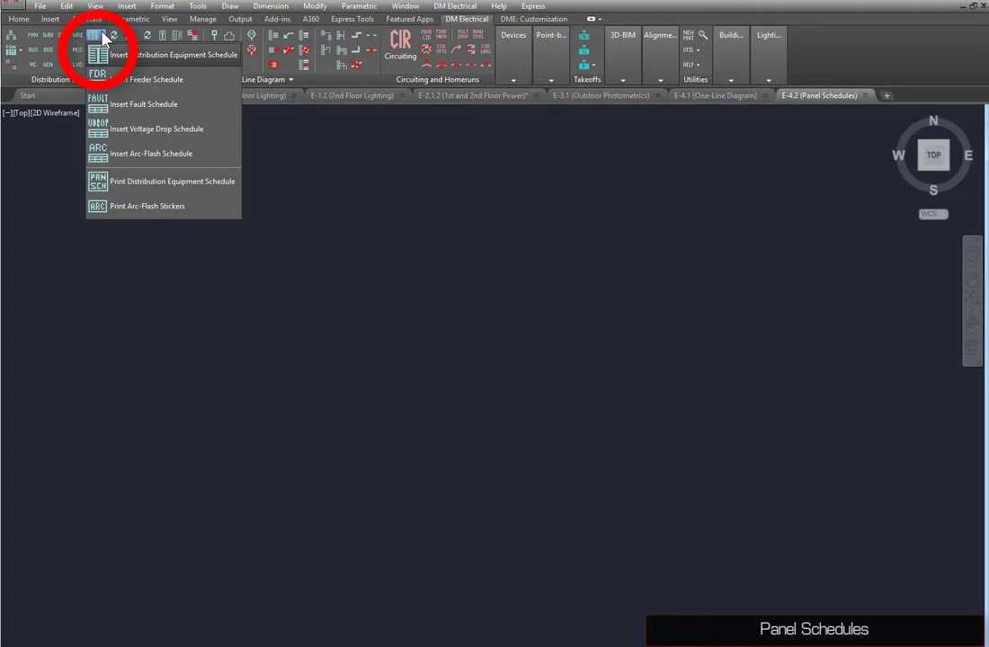
# - Place the H1, L1 and L2 distribution equipment schedules in a row across E-4.2
pyautogui.click(117, 54)
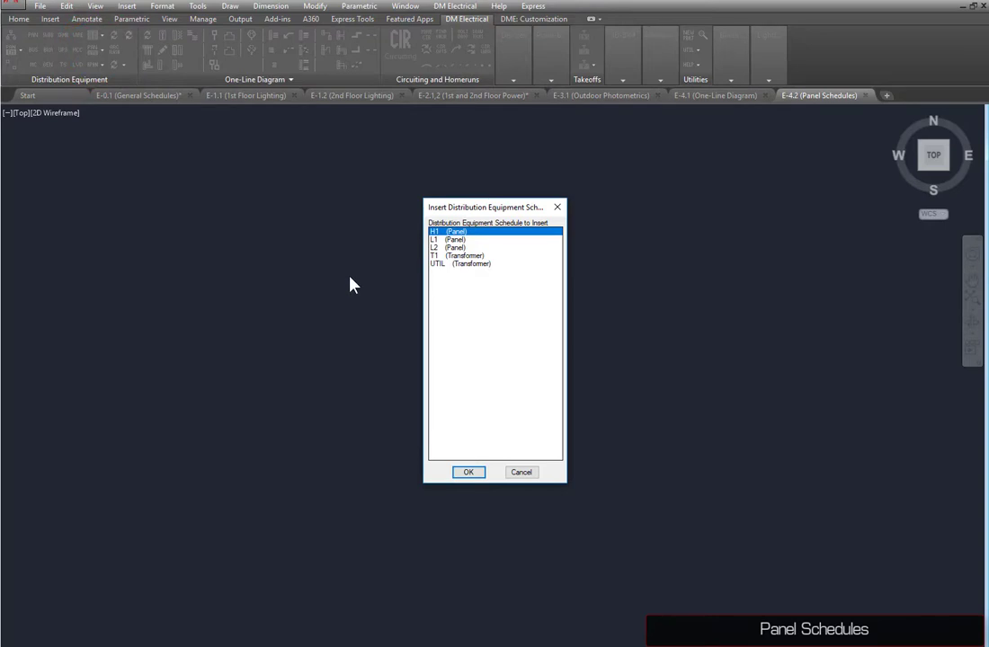
pyautogui.click(469, 474)
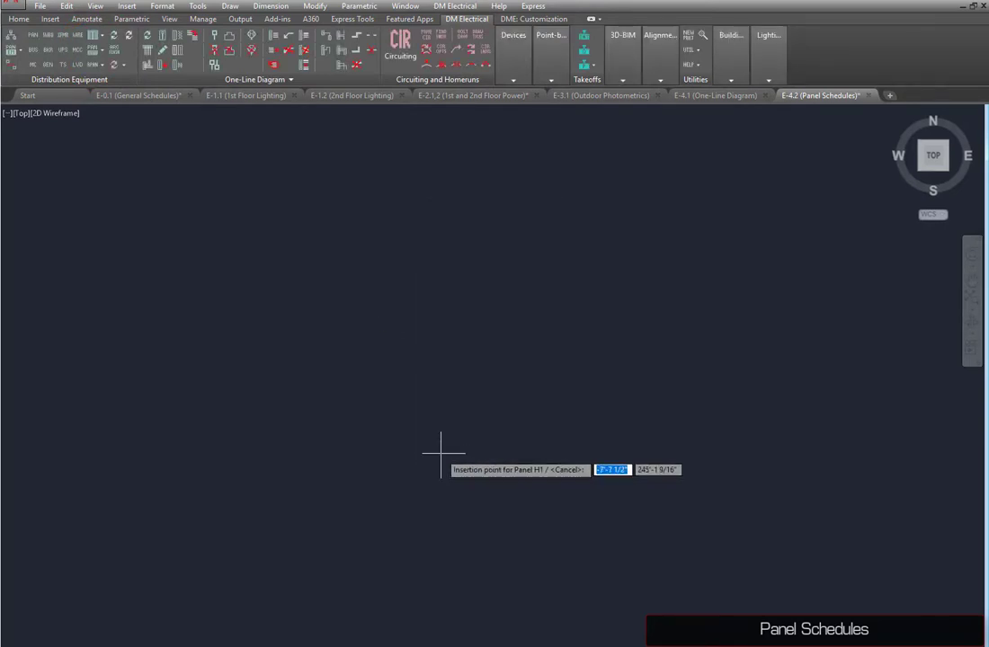
pyautogui.click(167, 218)
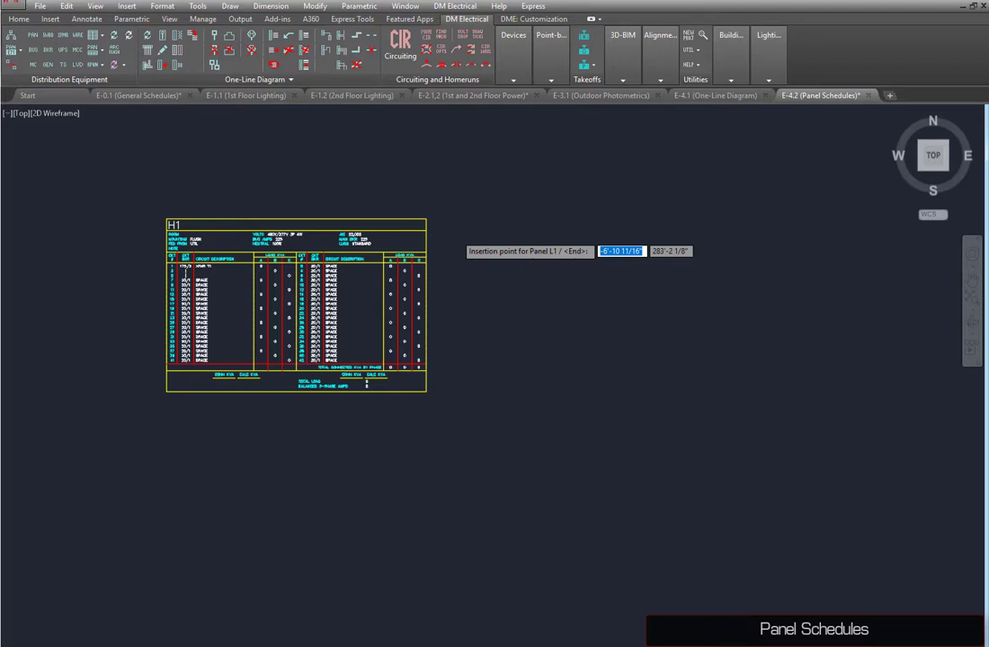
pyautogui.click(426, 217)
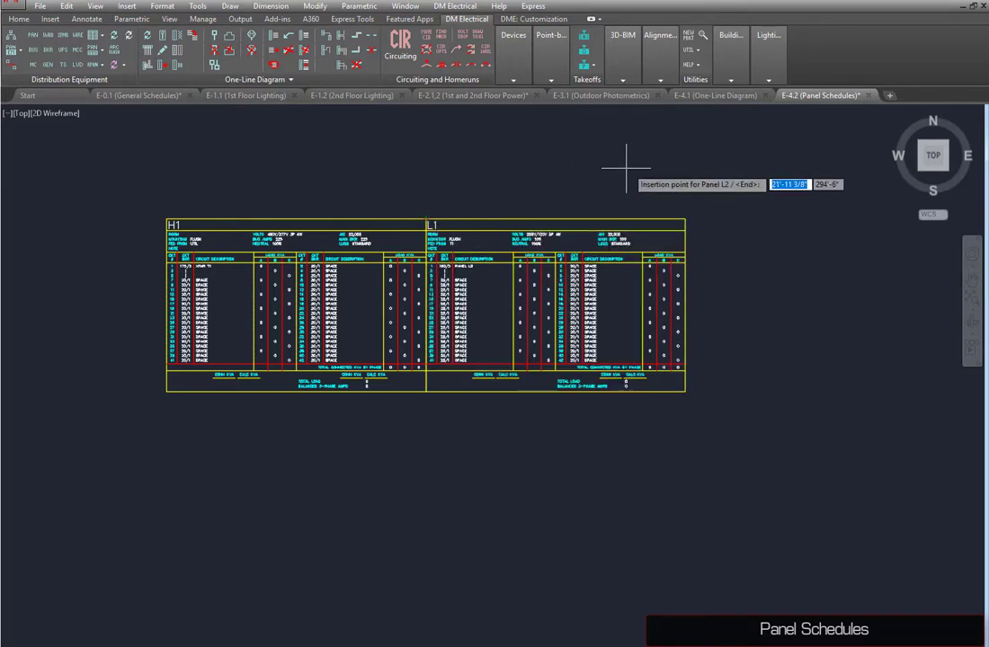
pyautogui.click(685, 217)
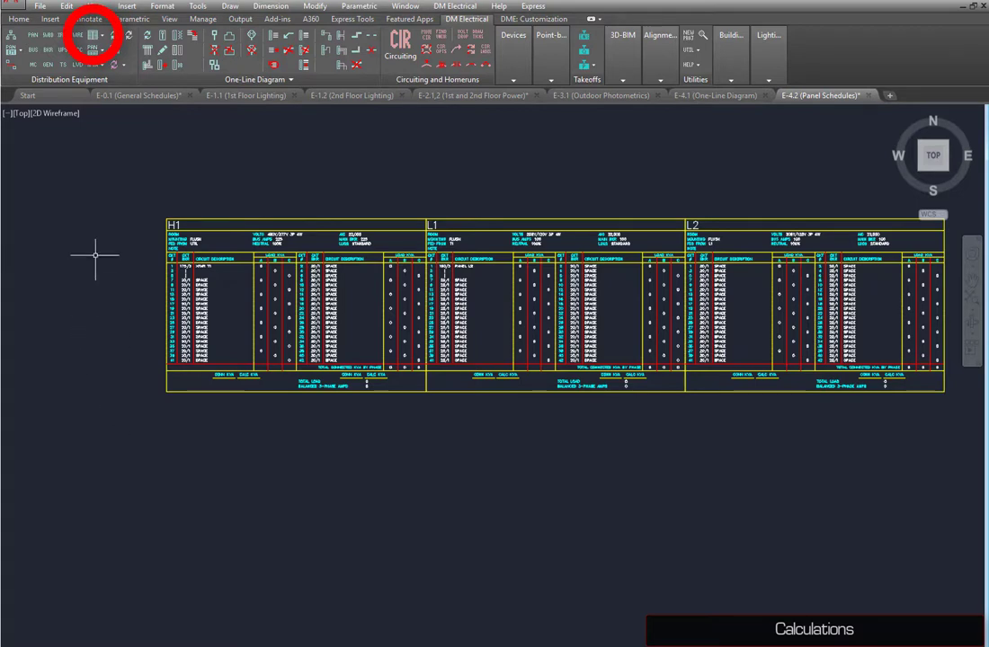
# - Insert a fault current schedule with default settings below the H1 panel schedule
pyautogui.click(94, 36)
pyautogui.click(126, 78)
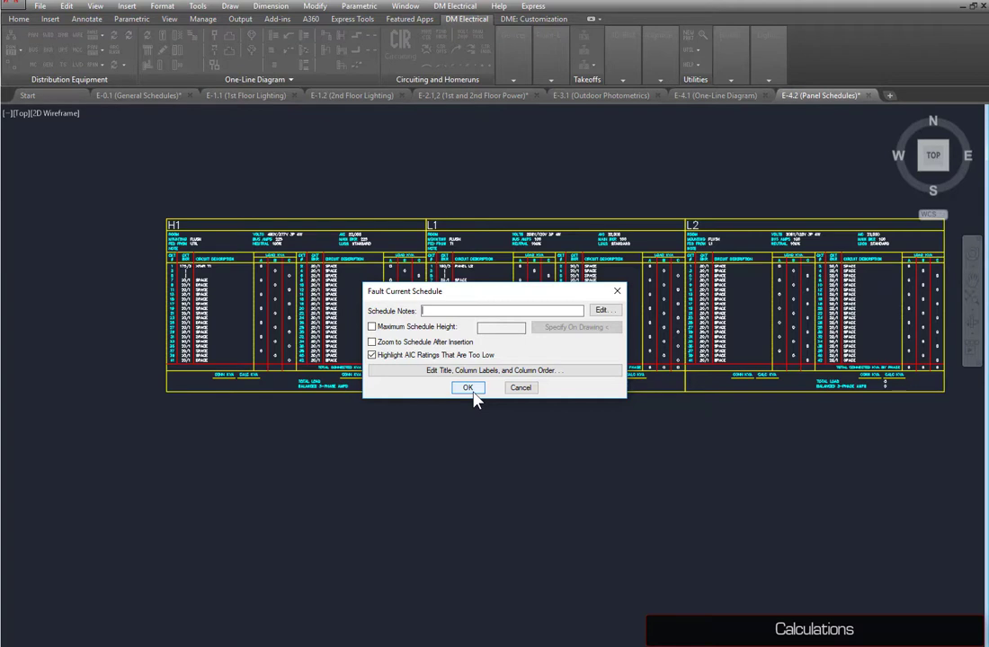
pyautogui.click(471, 392)
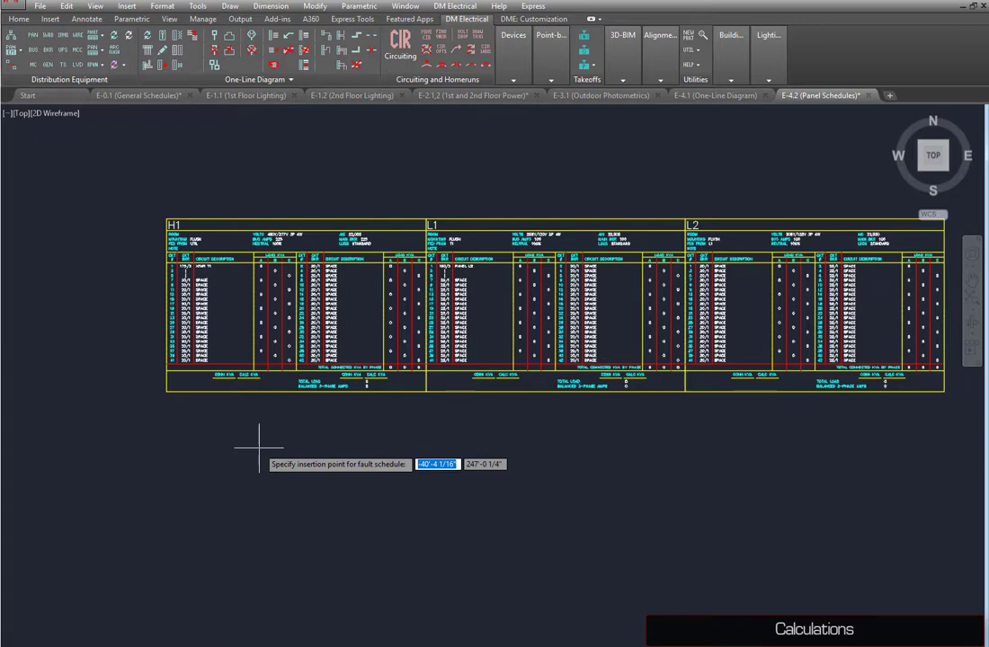
pyautogui.click(165, 433)
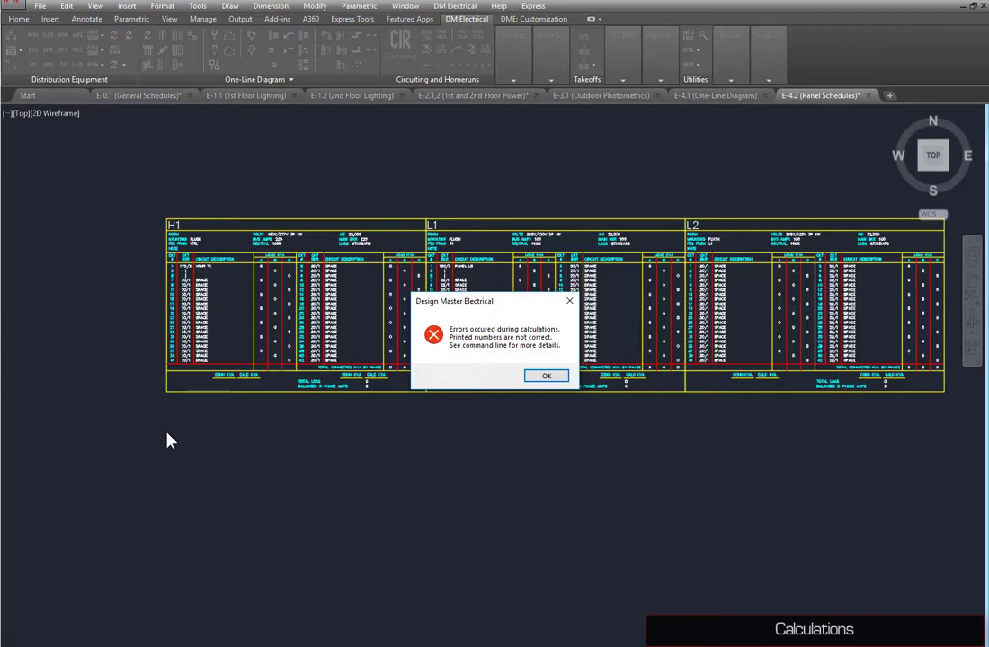
# - Dismiss the calculation error and review the log: H1's feeder length needs transformer UTIL
pyautogui.press('Return')
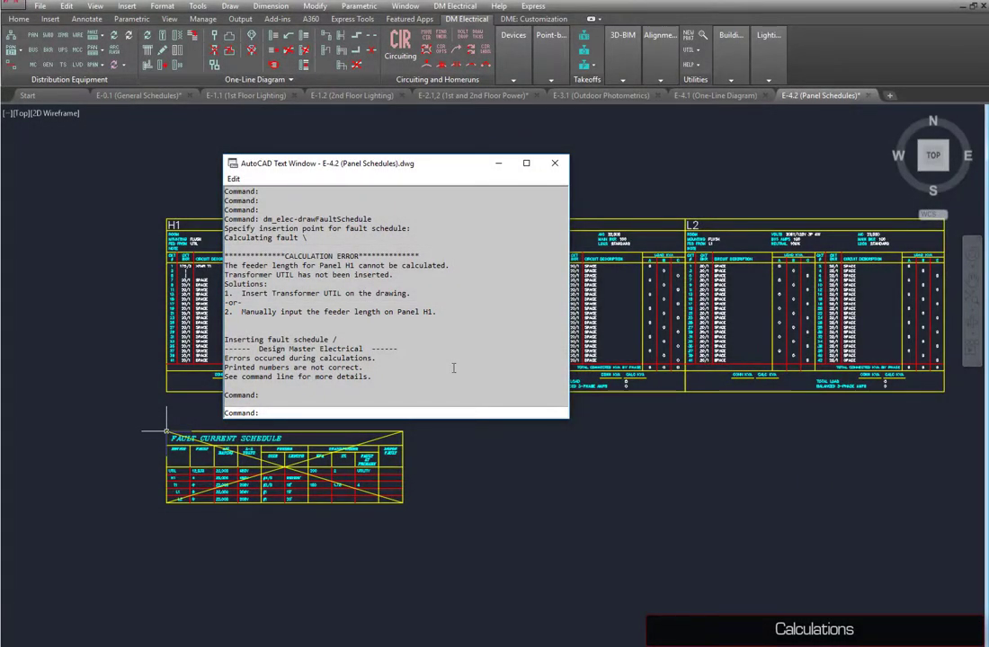
pyautogui.press('F2')
# - Open the Panel dialog and make sure panel H1 is the one being edited
pyautogui.click(34, 34)
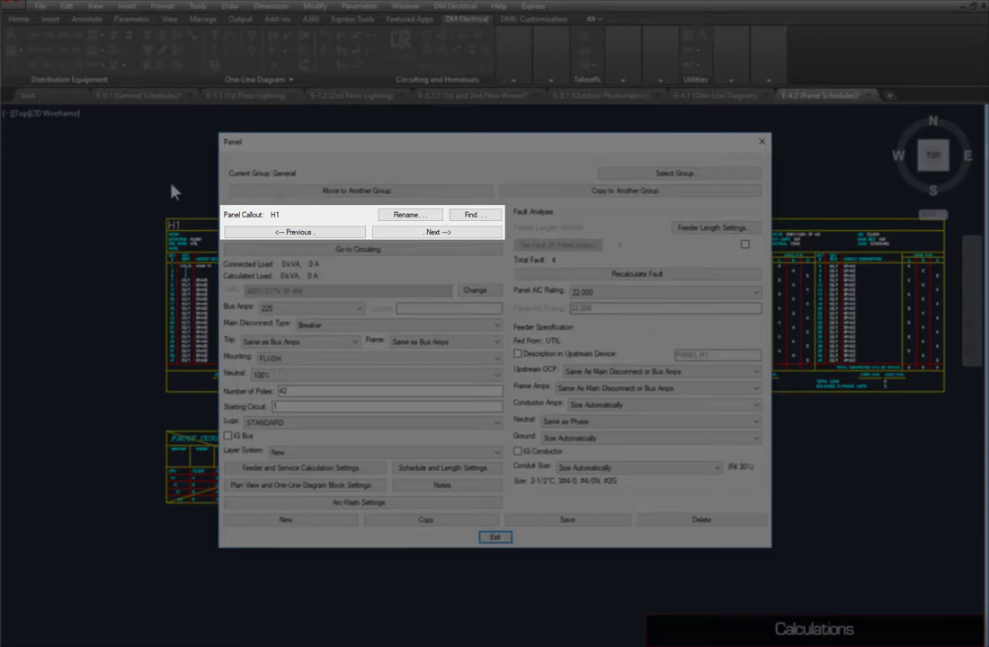
pyautogui.click(378, 232)
pyautogui.click(357, 235)
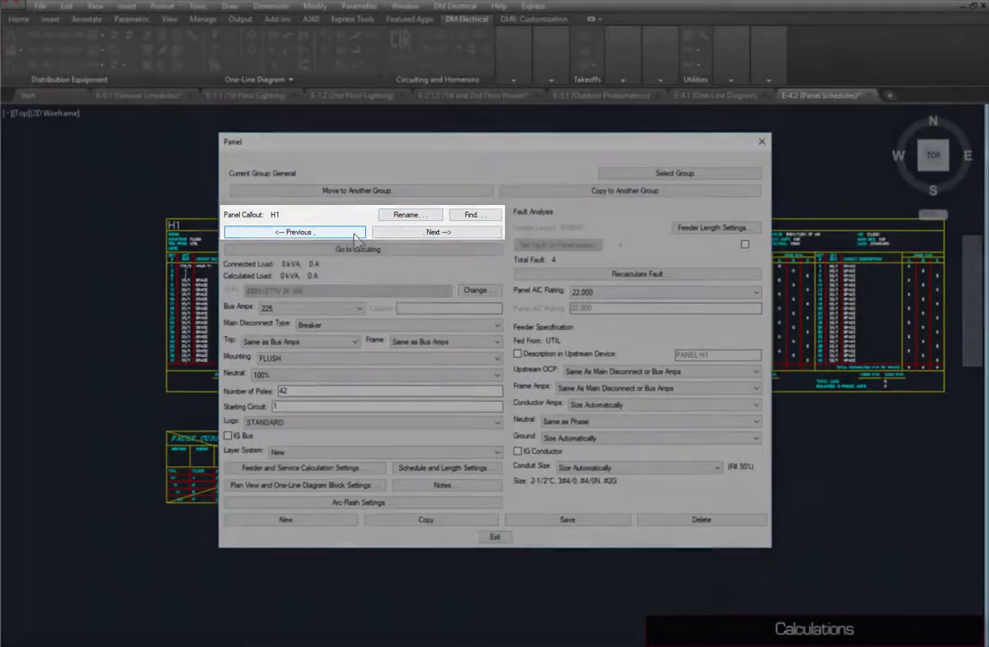
pyautogui.click(471, 214)
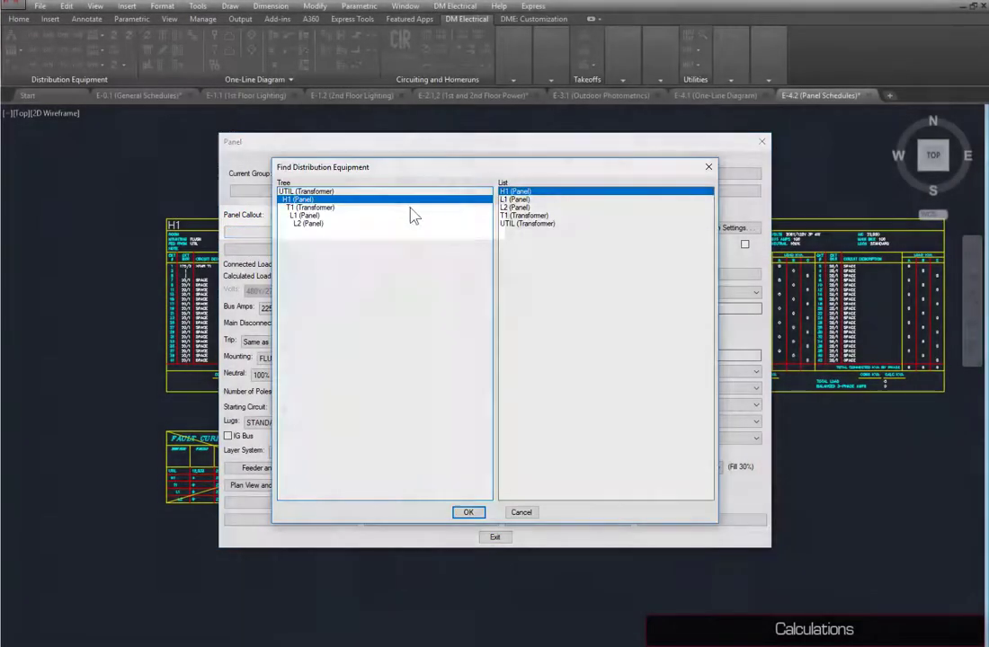
pyautogui.click(466, 513)
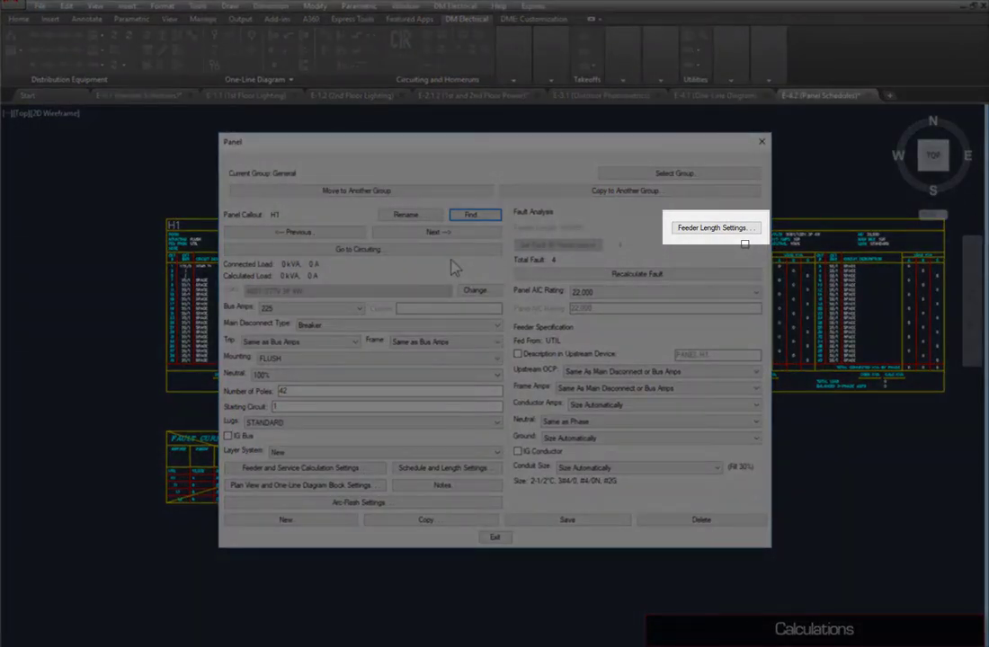
# - Set H1's feeder length to a custom 100 ft, then save and exit
pyautogui.click(706, 232)
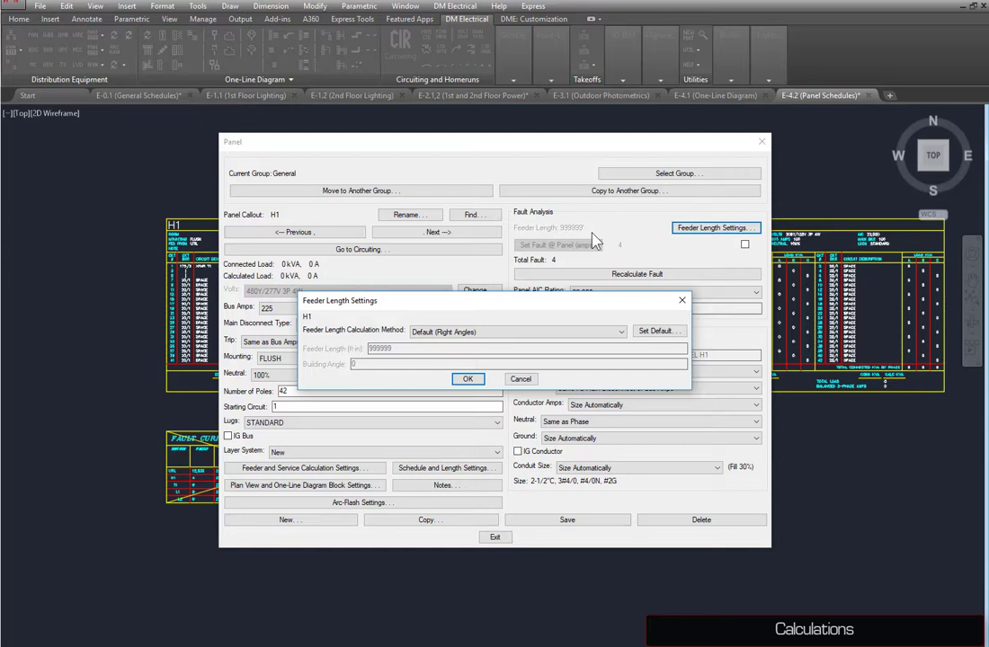
pyautogui.click(500, 332)
pyautogui.click(450, 369)
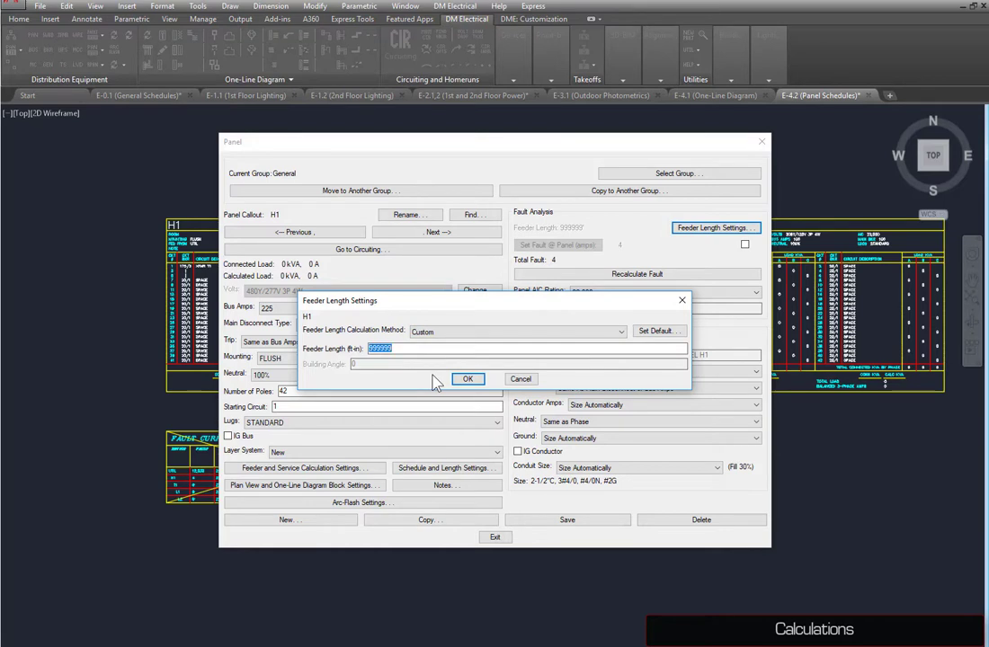
pyautogui.write('100')
pyautogui.click(456, 379)
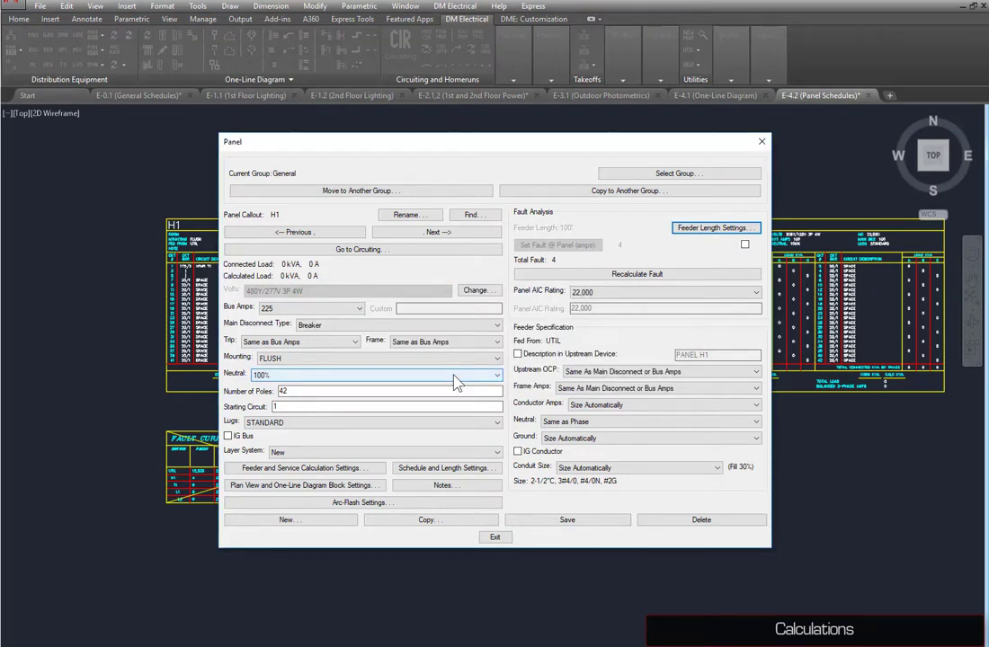
pyautogui.click(578, 522)
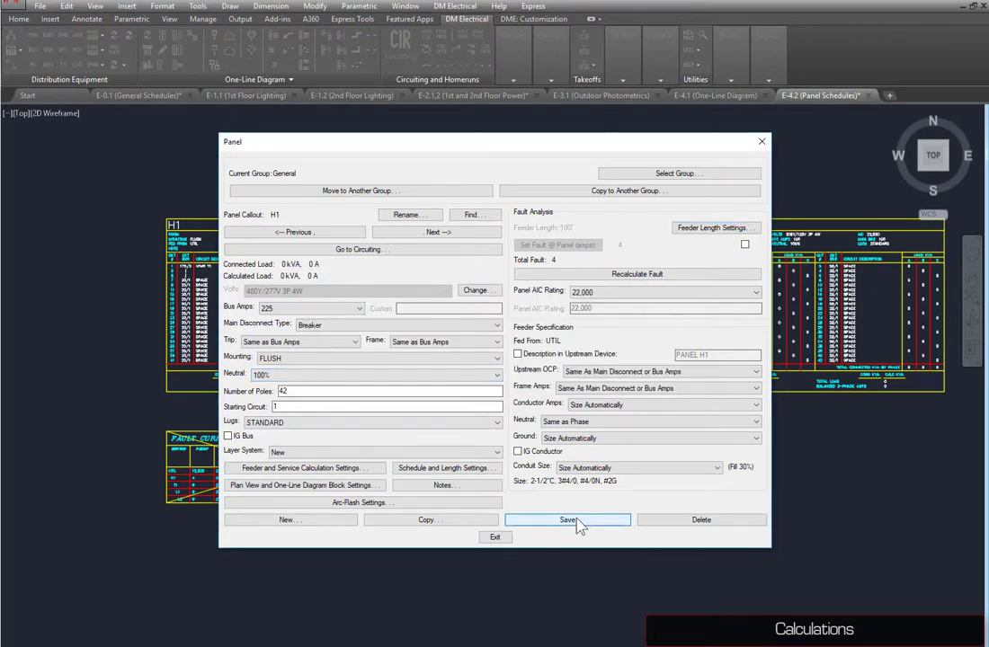
pyautogui.click(496, 537)
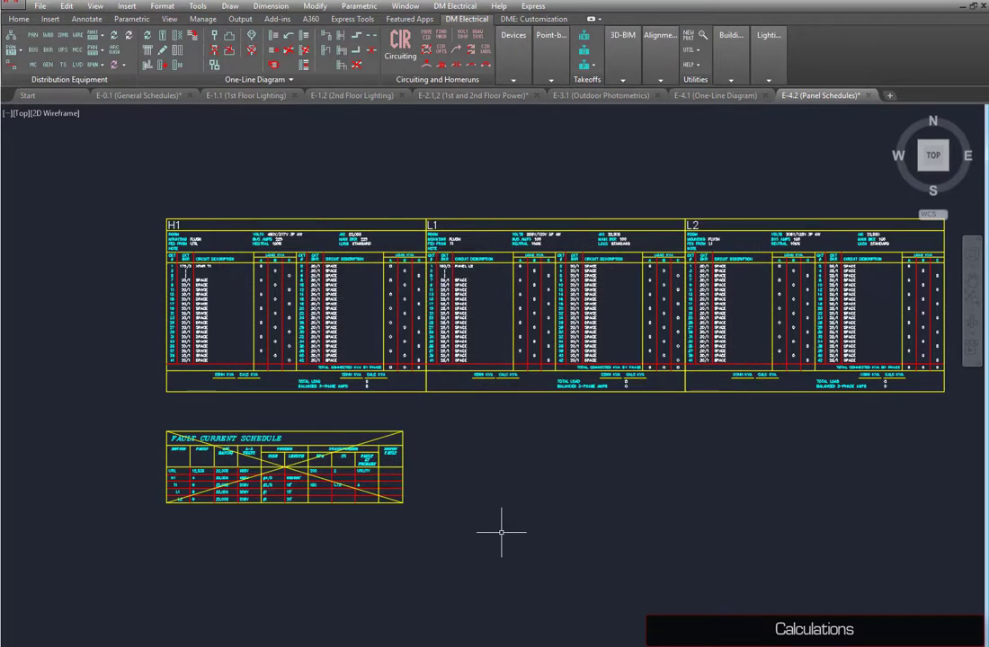
# - Reinsert the fault current schedule so it shows calculated values for UTIL, H1, T1, L1 and L2
pyautogui.click(97, 50)
pyautogui.click(135, 114)
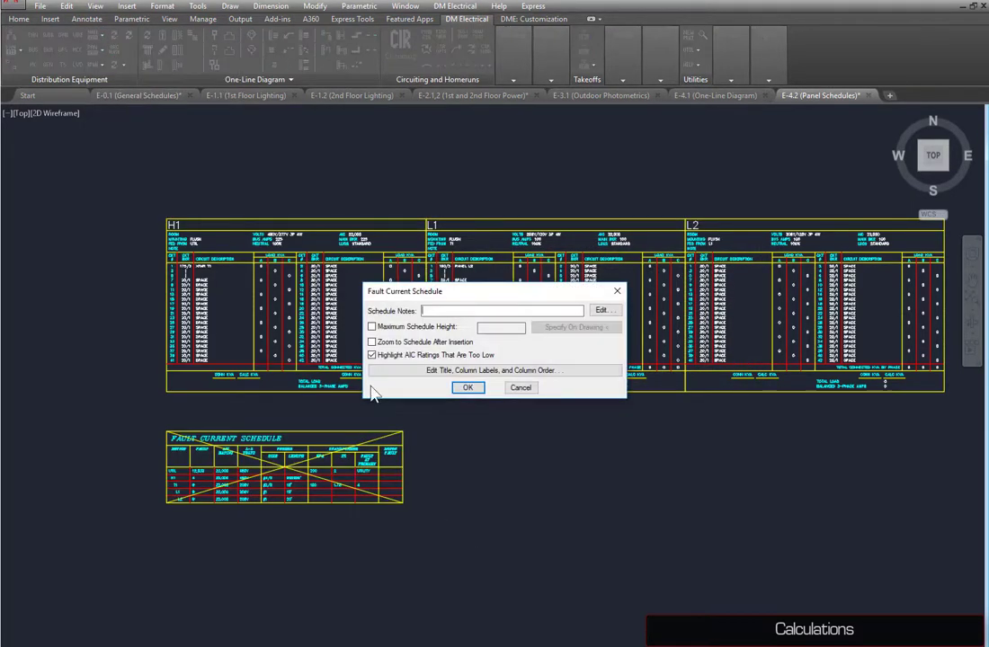
pyautogui.click(468, 387)
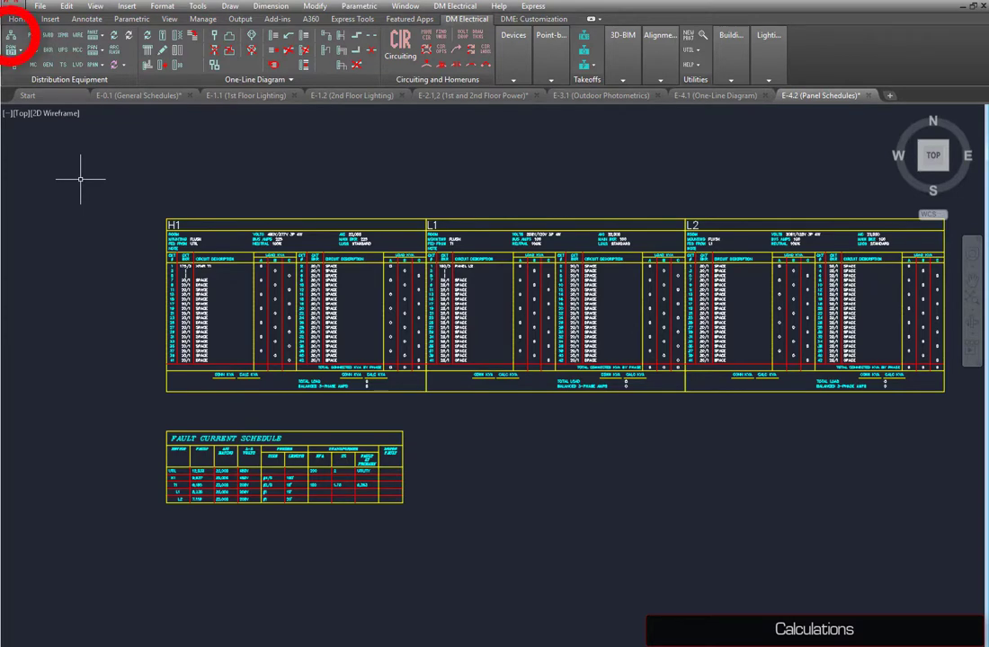
# - Lock the UTIL transformer's secondary fault current at 65000 A and save it
pyautogui.click(12, 34)
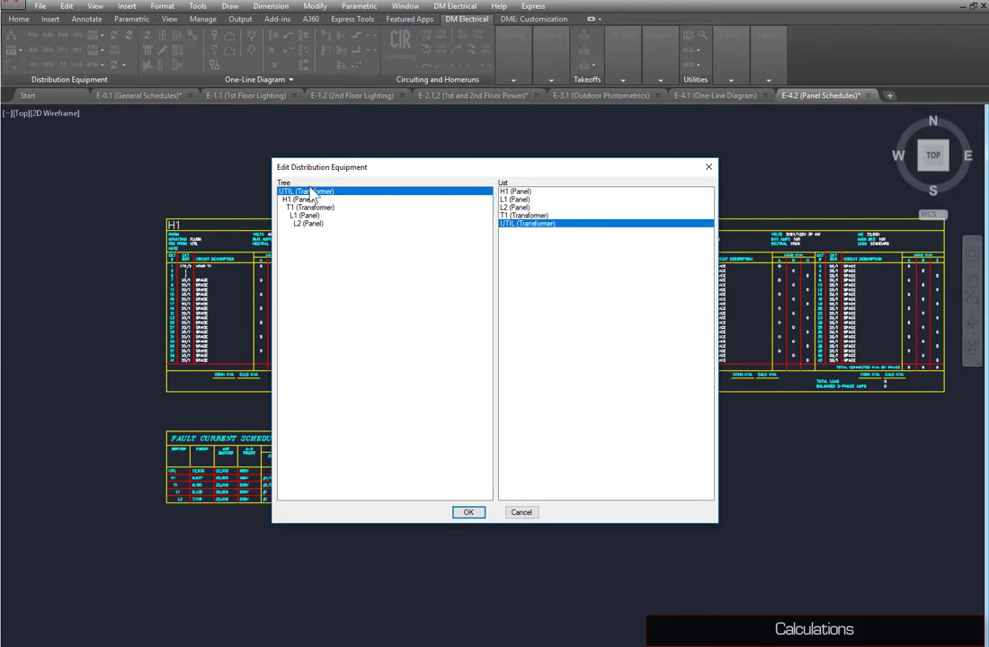
pyautogui.click(467, 511)
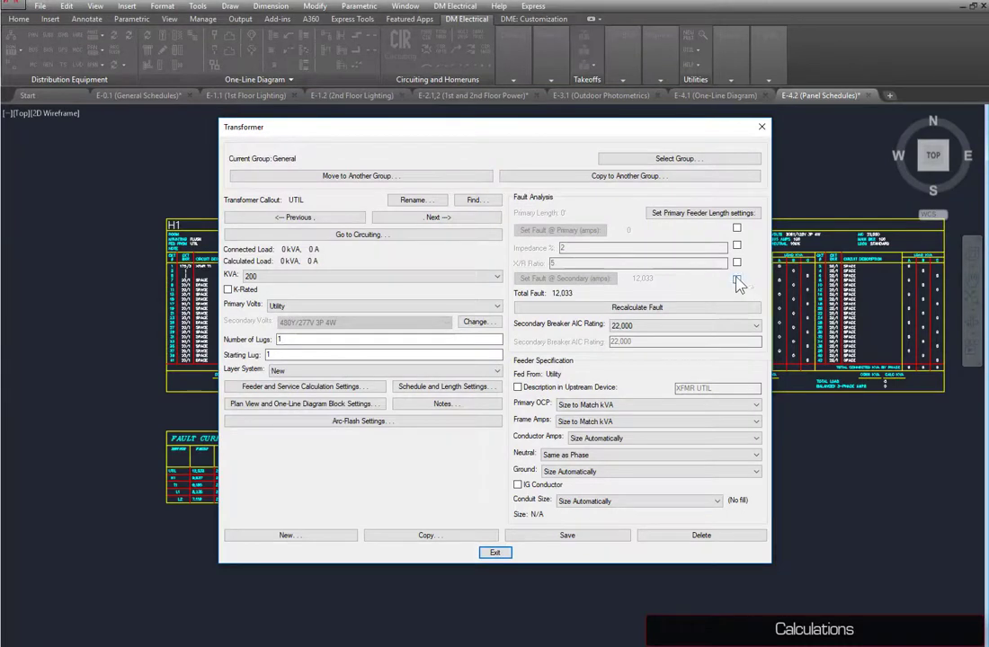
pyautogui.click(737, 280)
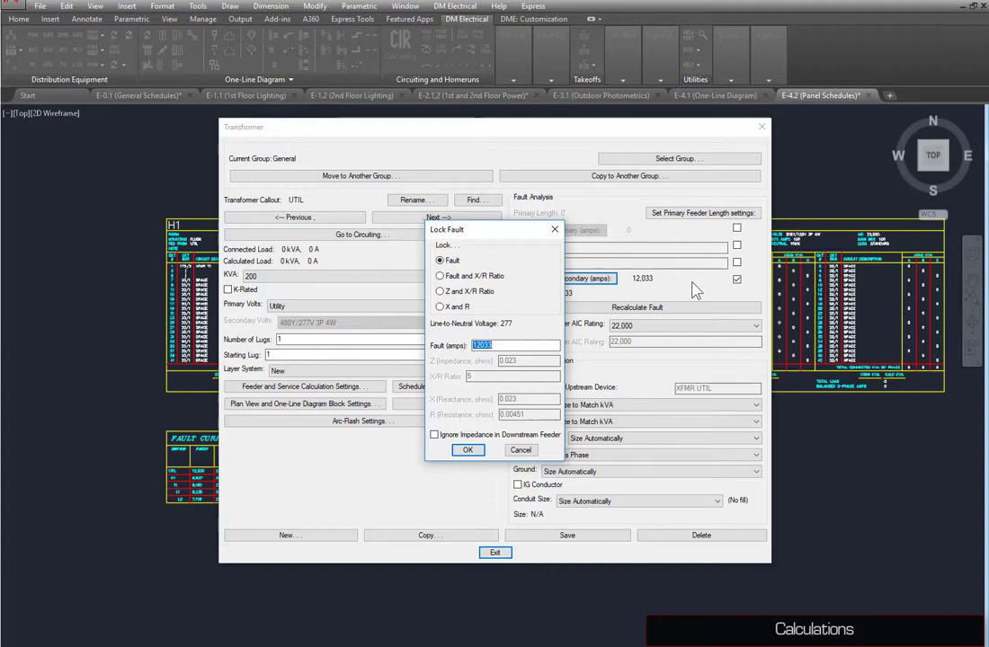
pyautogui.write('65000')
pyautogui.click(467, 450)
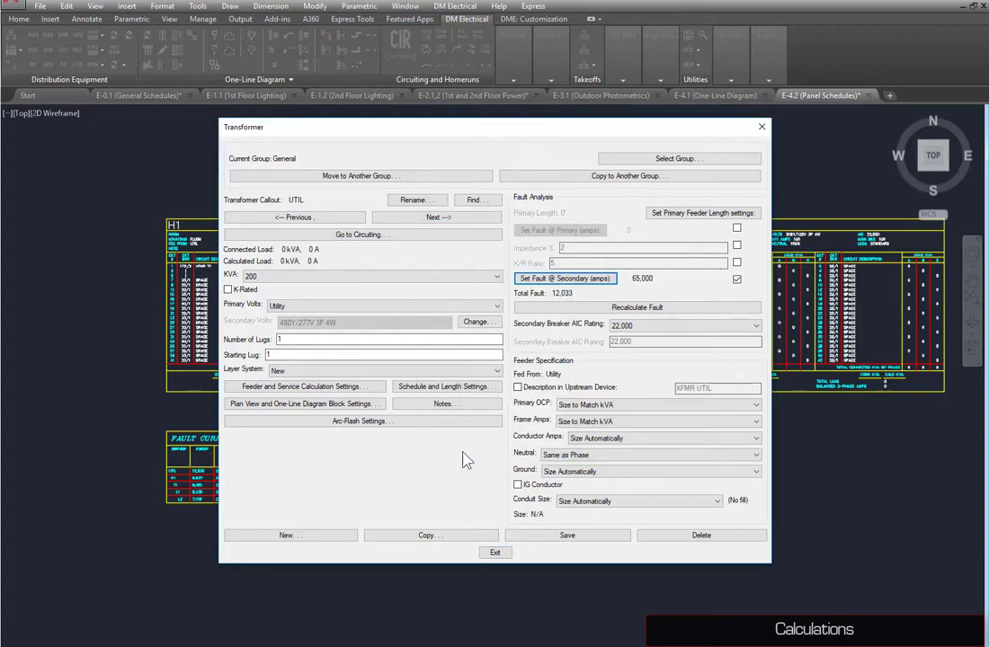
pyautogui.click(531, 536)
# - Regenerate the fault current schedule, now showing H1 at 25,496 and L2 at 8,797
pyautogui.scroll(4, 269, 526)
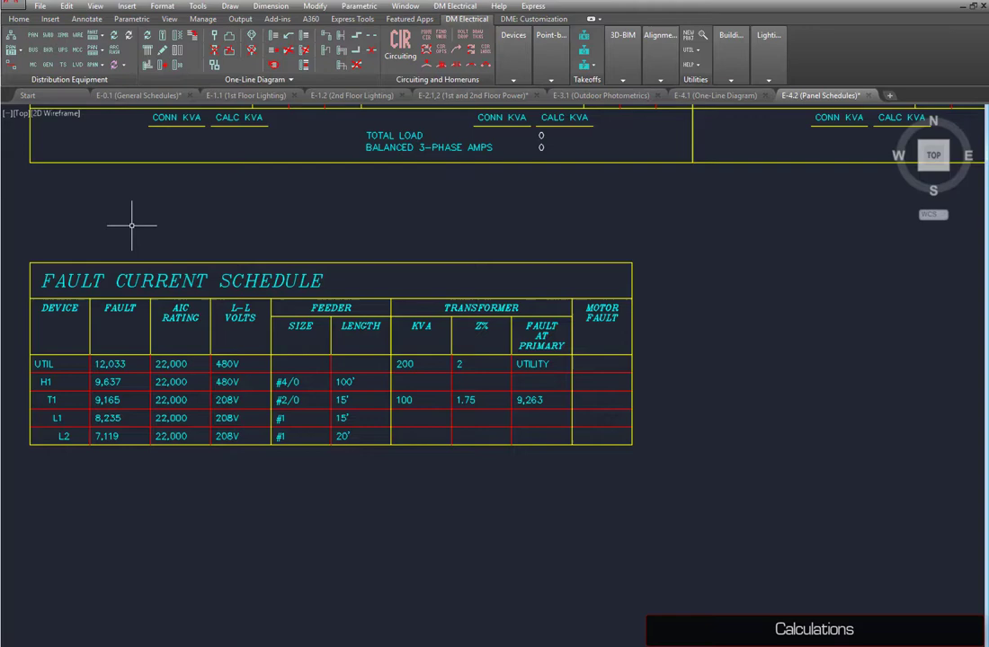
pyautogui.click(88, 41)
pyautogui.click(112, 87)
pyautogui.click(465, 389)
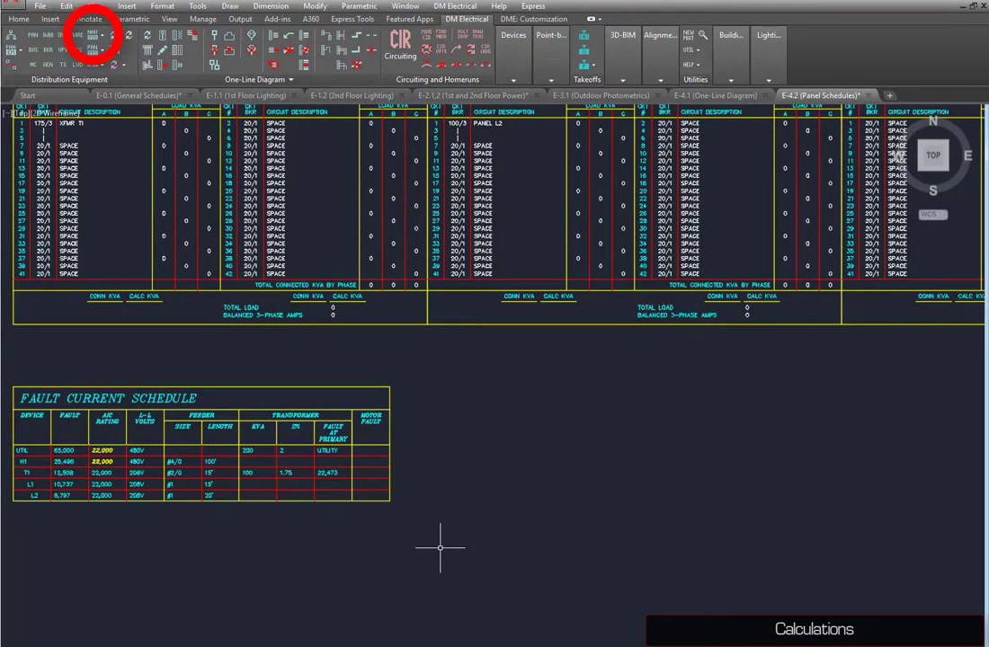
# - Insert a Voltage Drop Schedule, reading 0%, beside the fault schedule and open H1's Panel dialog
pyautogui.click(94, 37)
pyautogui.click(187, 132)
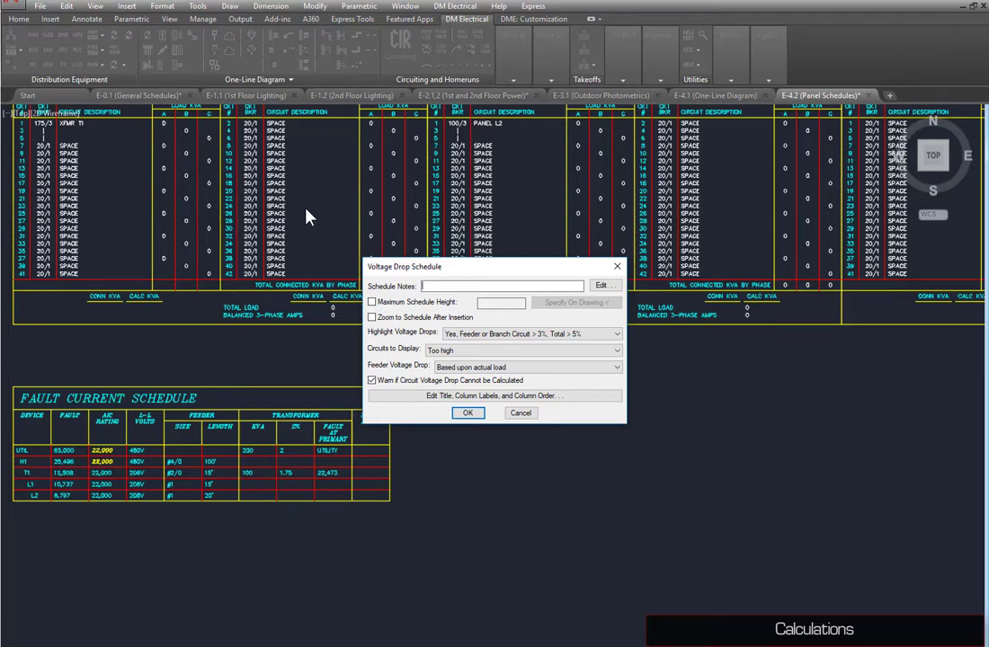
pyautogui.click(468, 413)
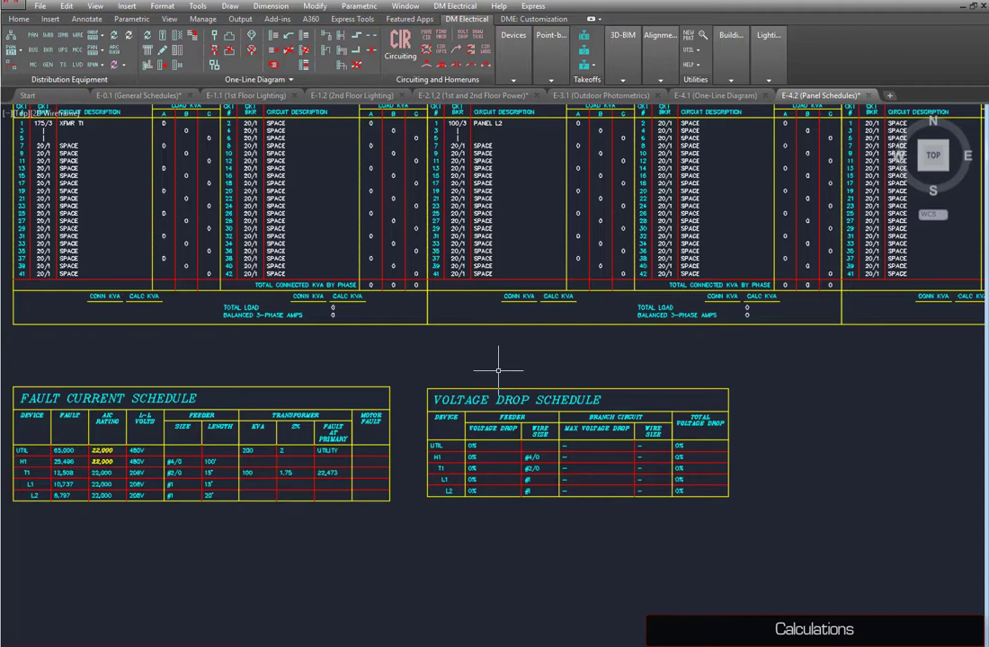
pyautogui.click(38, 34)
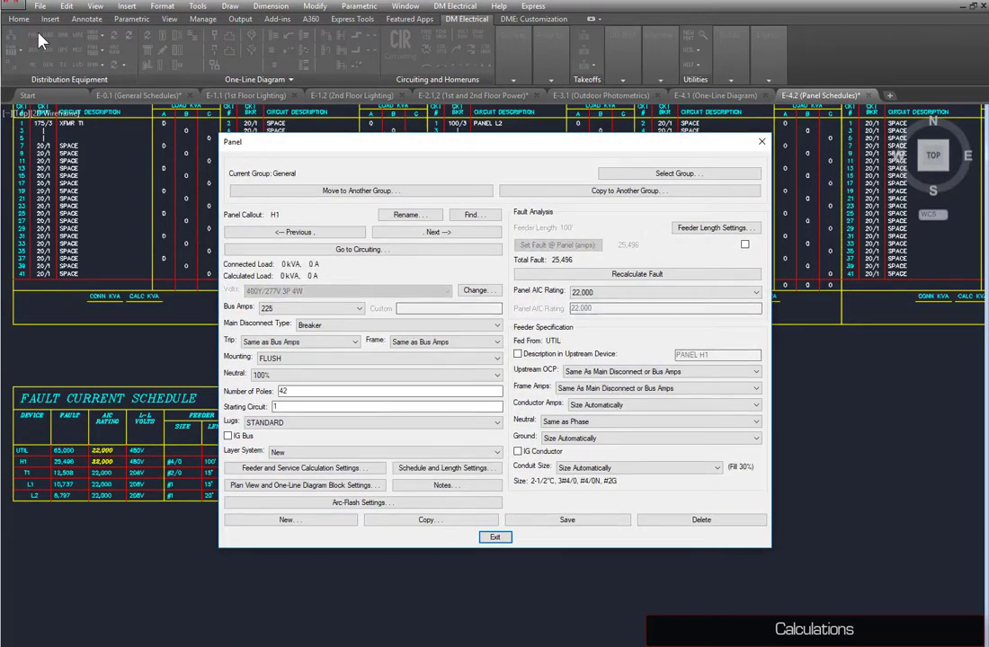
# - Switch the Panel dialog to L2, give it a 50 kVA metered demand, and exit
pyautogui.click(470, 214)
pyautogui.click(302, 209)
pyautogui.click(466, 510)
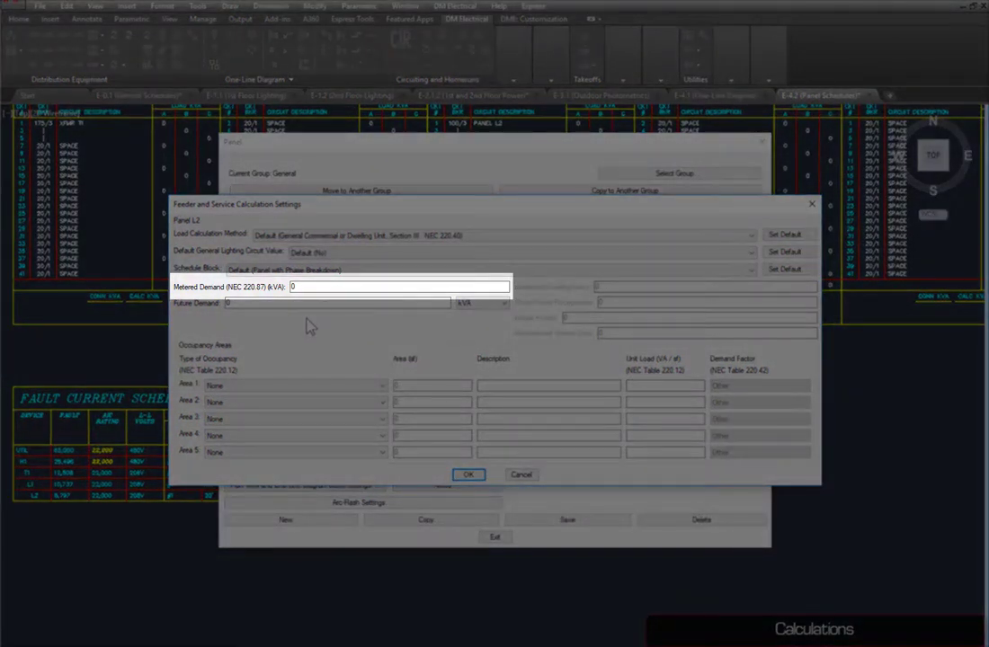
pyautogui.doubleClick(343, 287)
pyautogui.write('50')
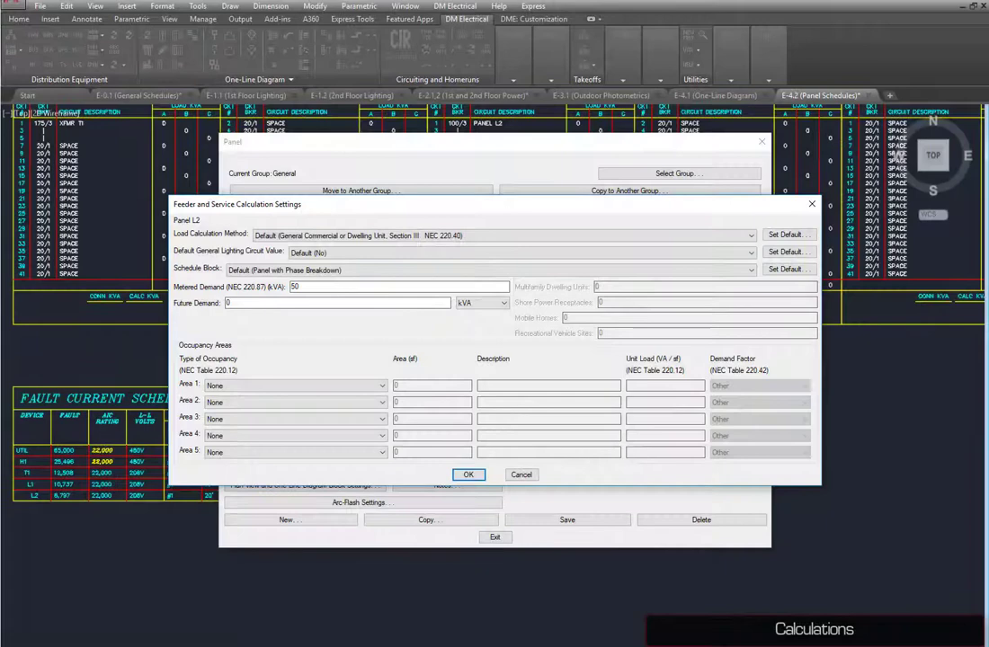
pyautogui.click(467, 475)
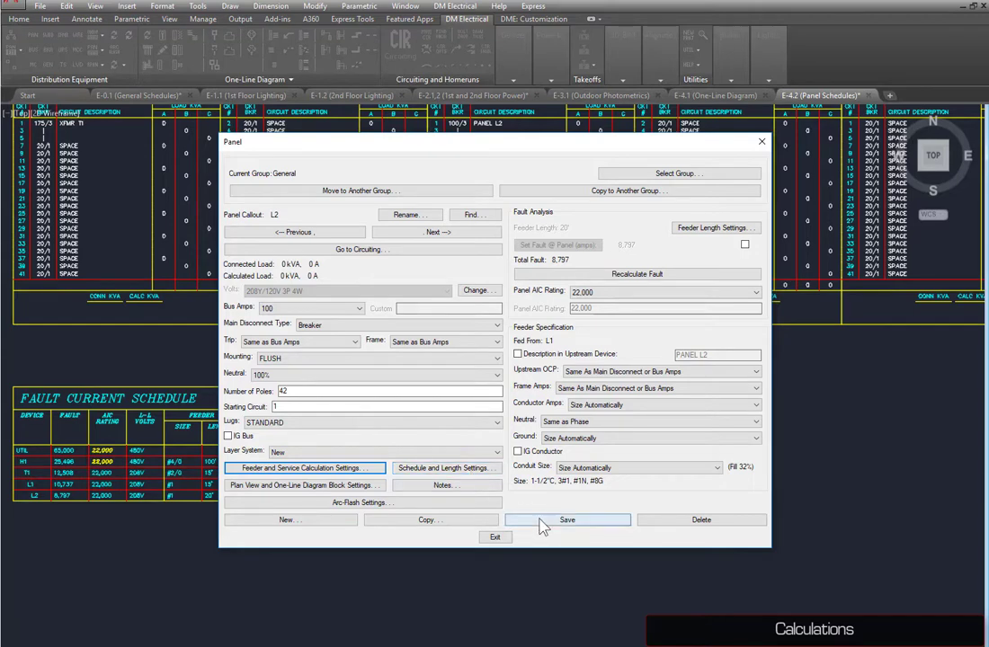
pyautogui.click(494, 537)
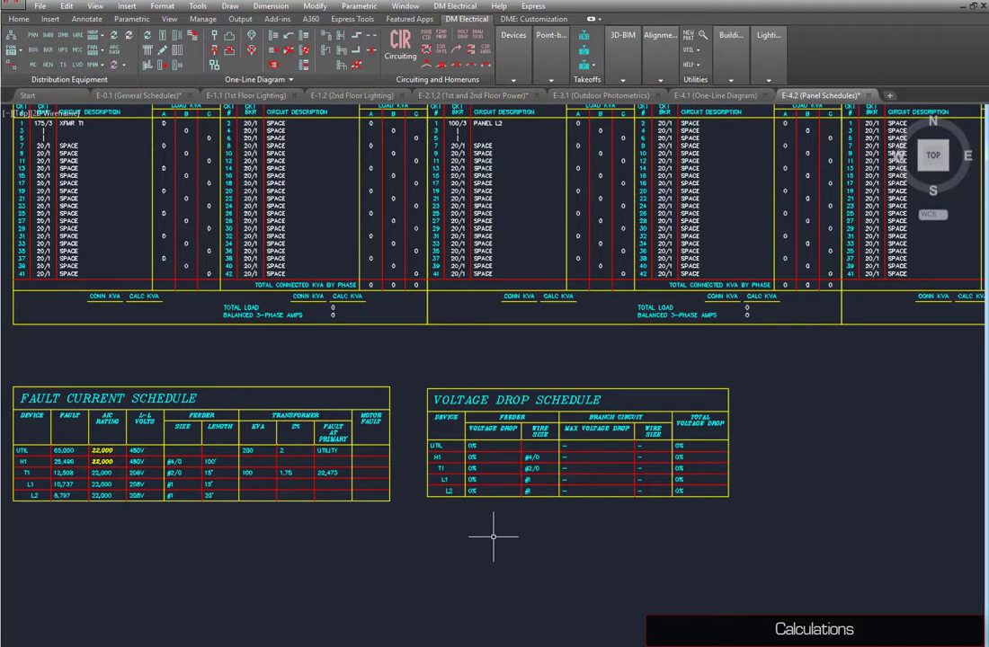
# - Regenerate the Voltage Drop Schedule, now showing drops from 0.2% at H1 to 2.12% at L2
pyautogui.click(94, 59)
pyautogui.press('Return')
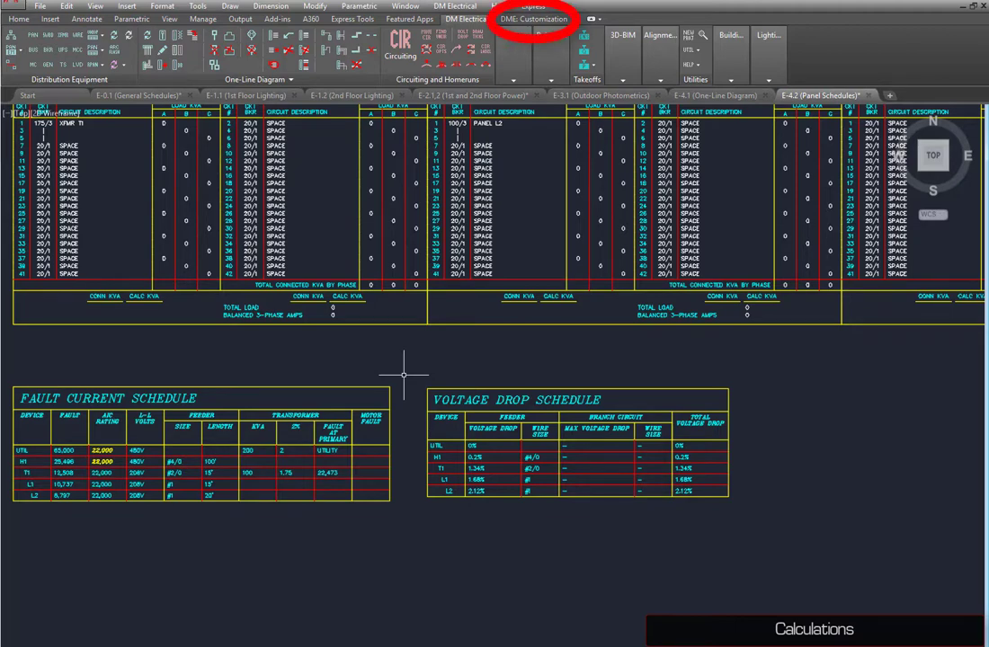
pyautogui.click(541, 21)
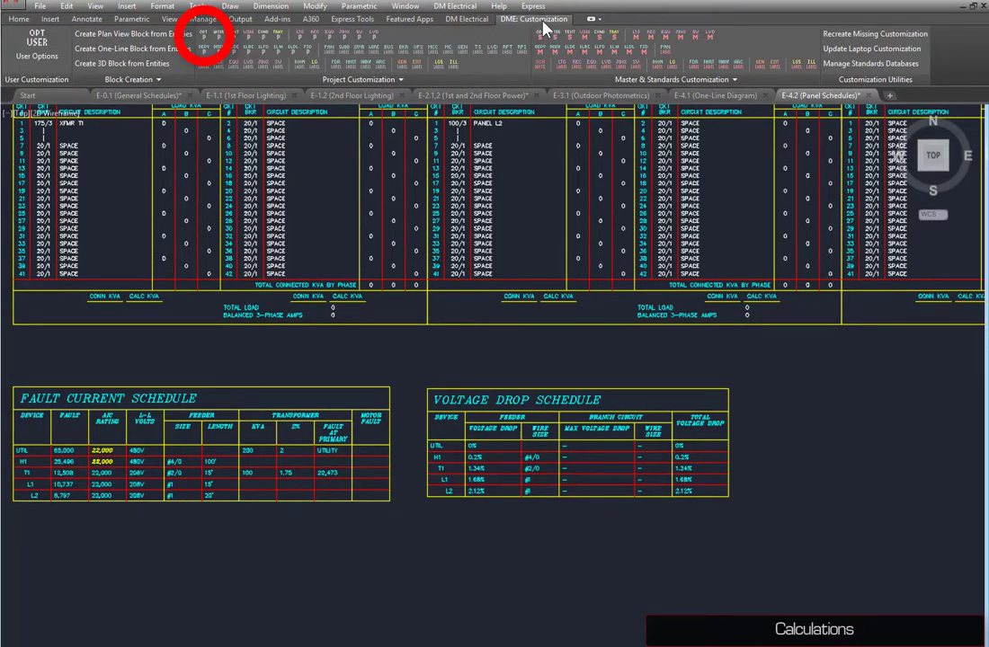
# - In the DesignMaster Electrical options, set Voltage drop and transformers to Ignore transformers
pyautogui.click(210, 44)
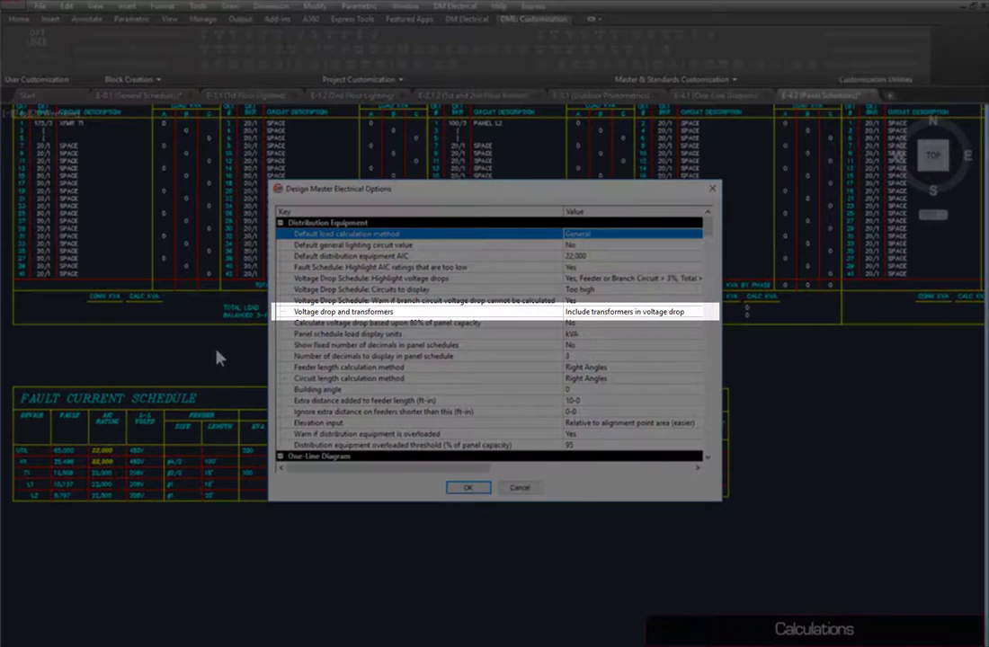
pyautogui.click(625, 311)
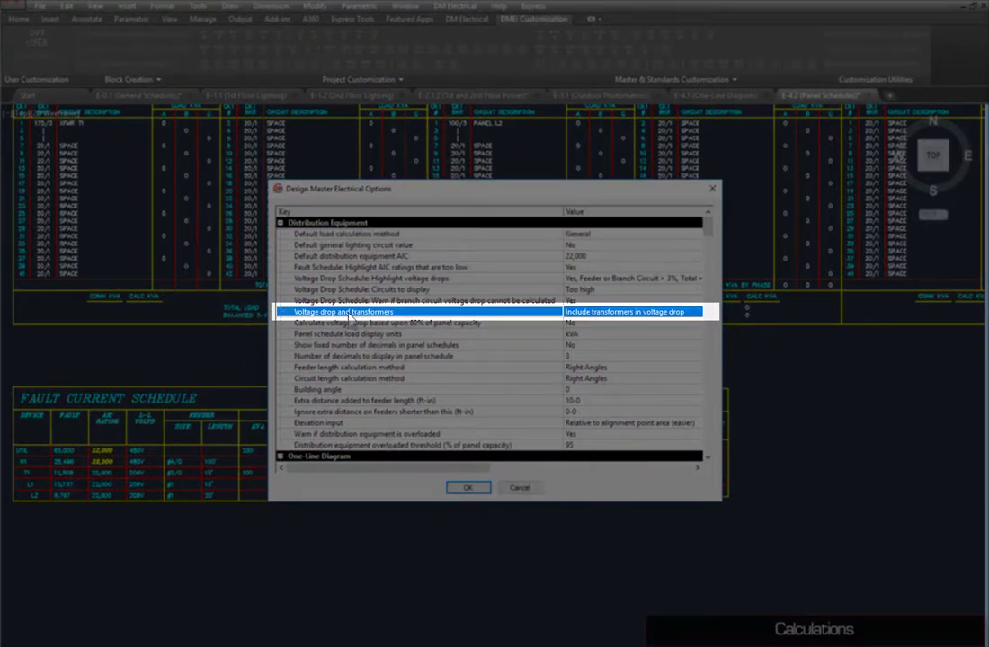
pyautogui.click(686, 315)
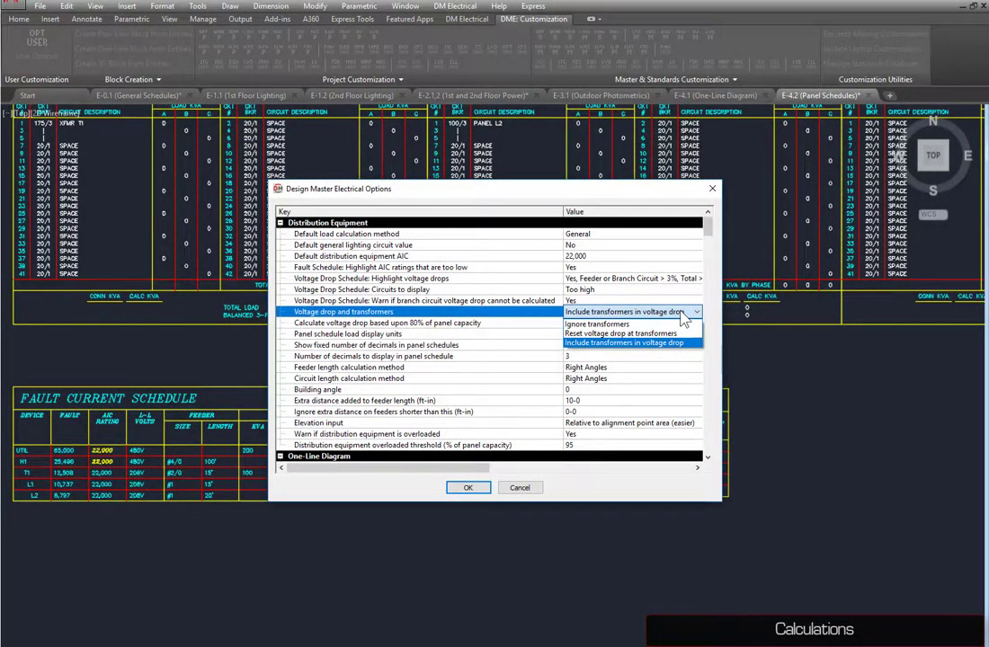
pyautogui.click(662, 325)
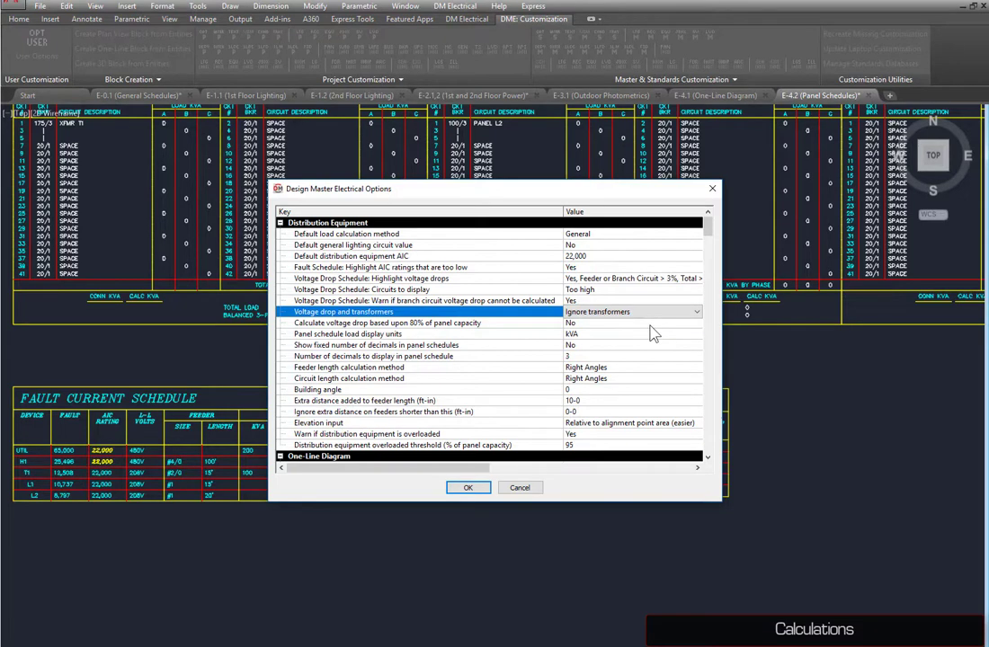
pyautogui.click(468, 488)
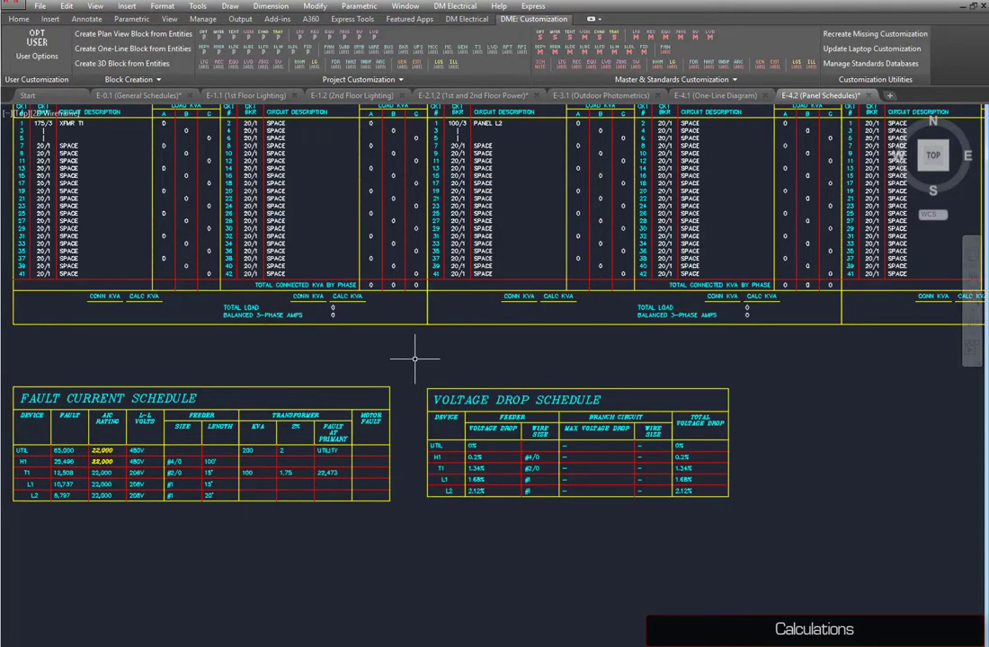
# - Reinsert the Voltage Drop Schedule so L2's drop falls to 1.03% with transformers ignored
pyautogui.click(467, 19)
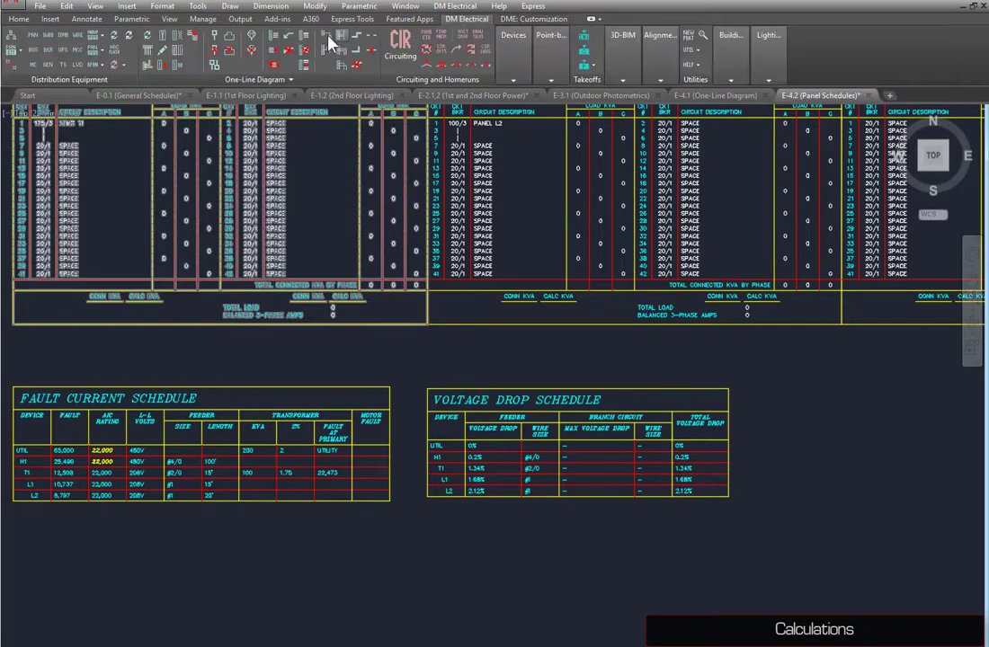